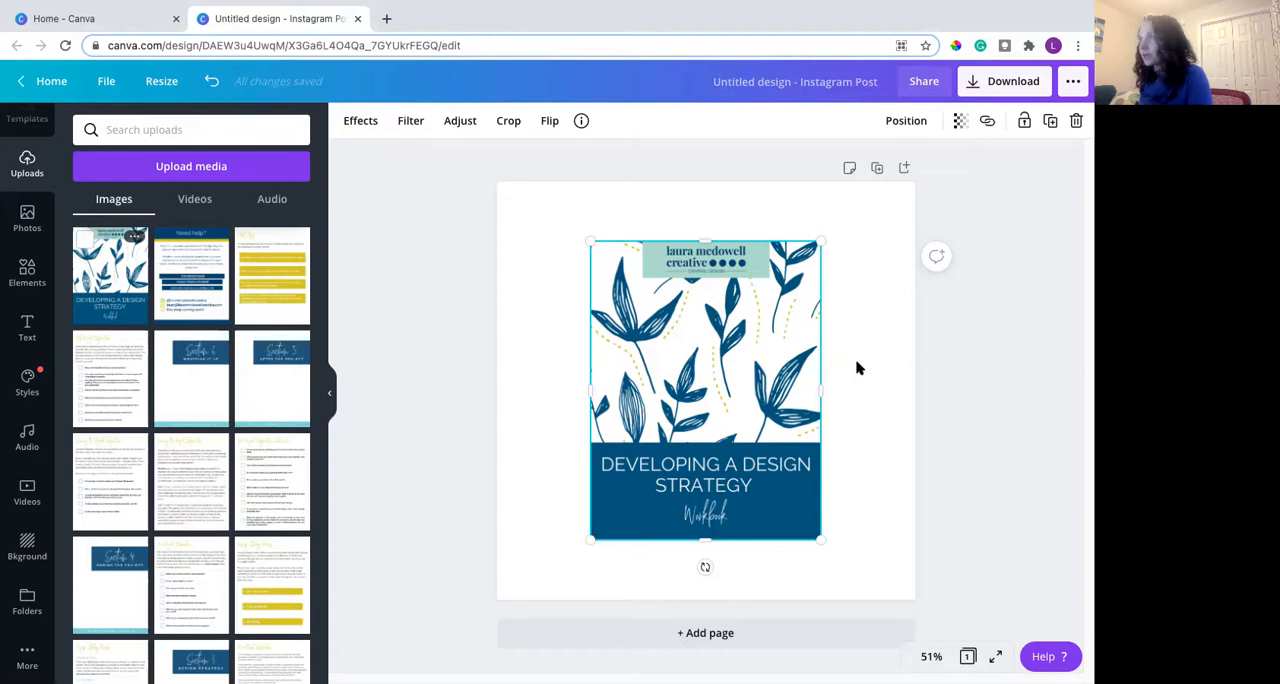
- Add a square shape and stretch it vertically until it covers the whole workbook cover image
left_click(851, 288)
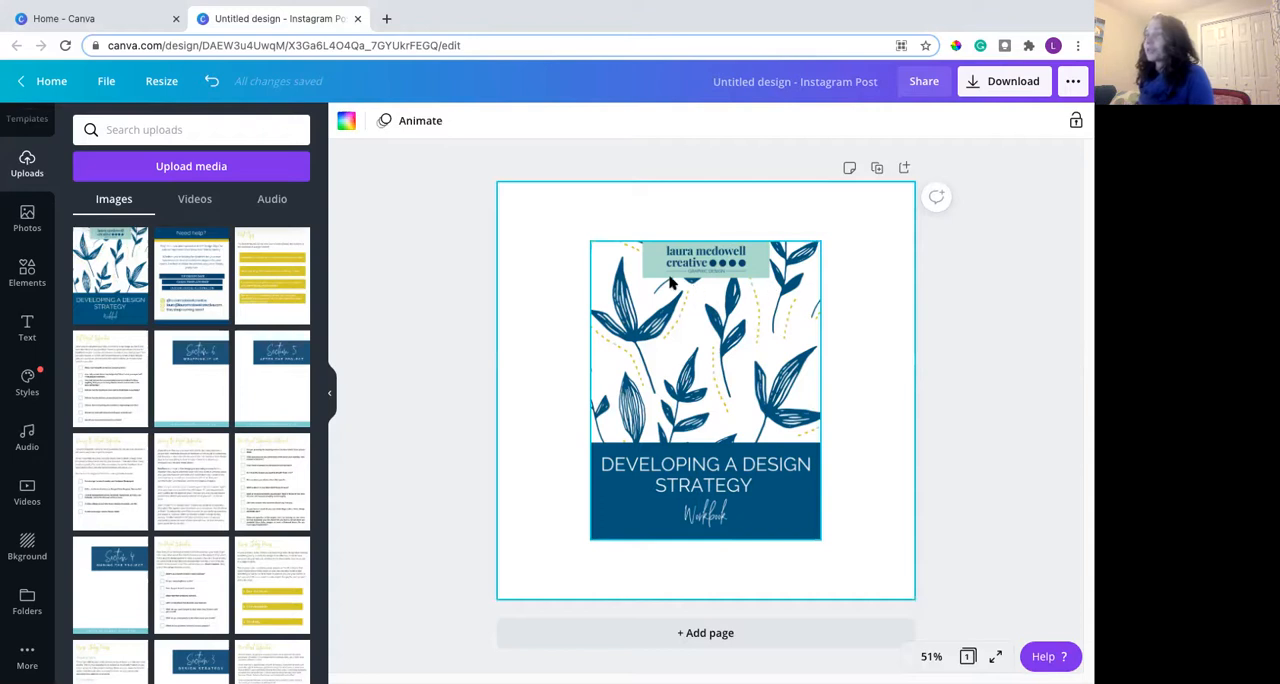
left_click(28, 272)
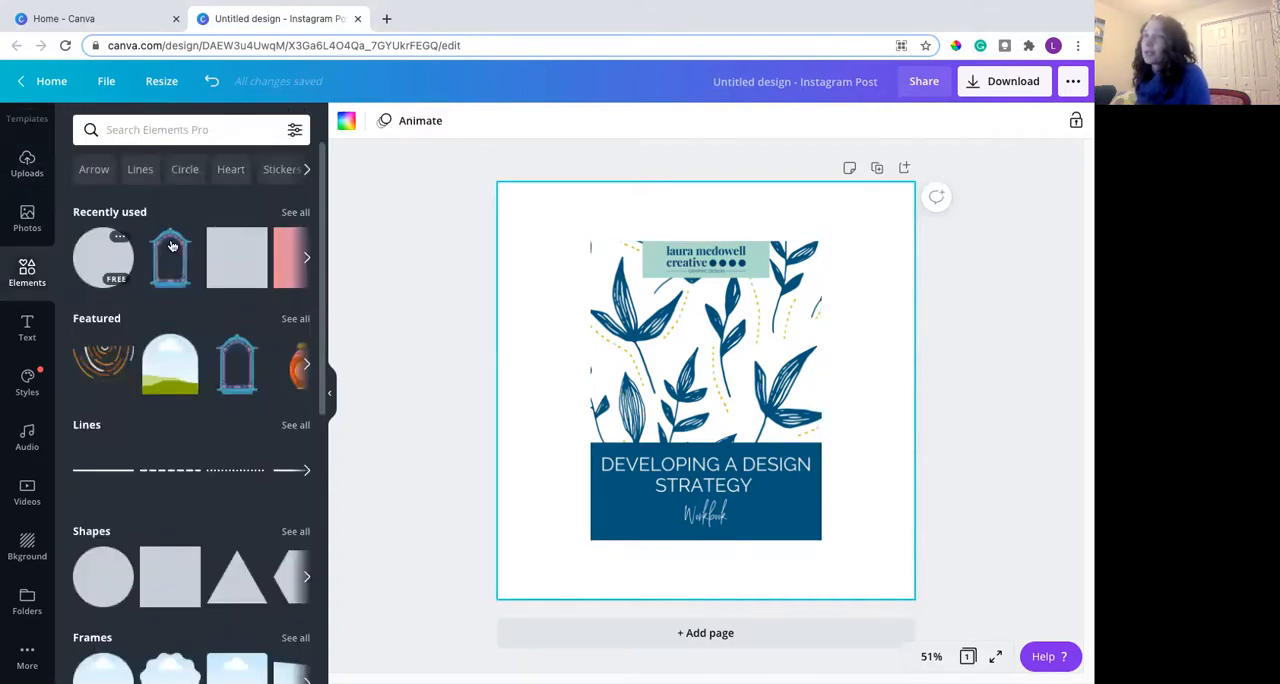
left_click(233, 258)
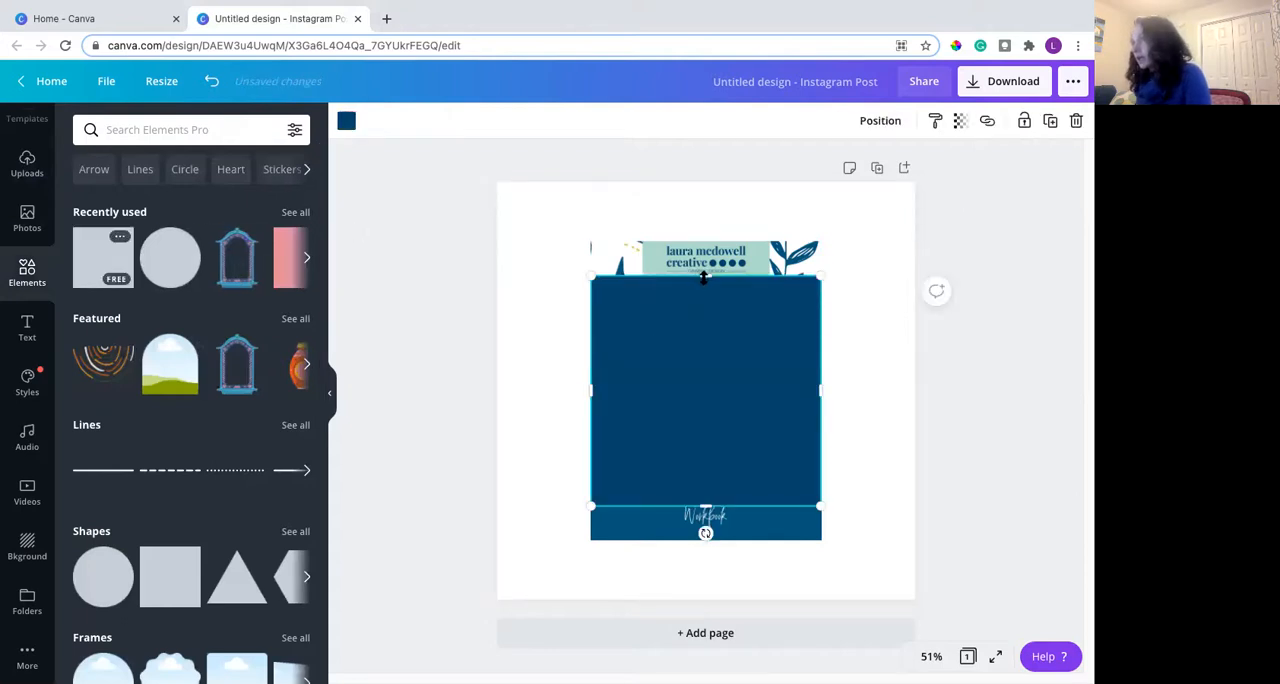
left_click_drag(706, 230, 706, 233)
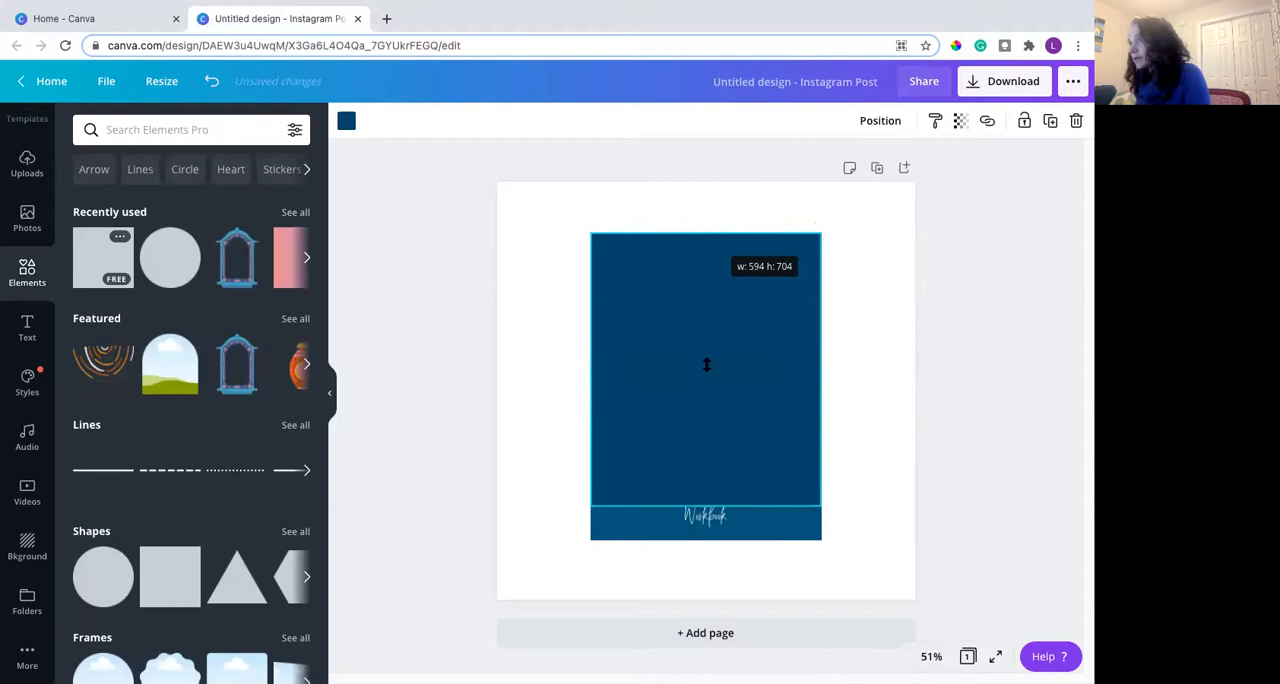
left_click_drag(704, 508, 723, 543)
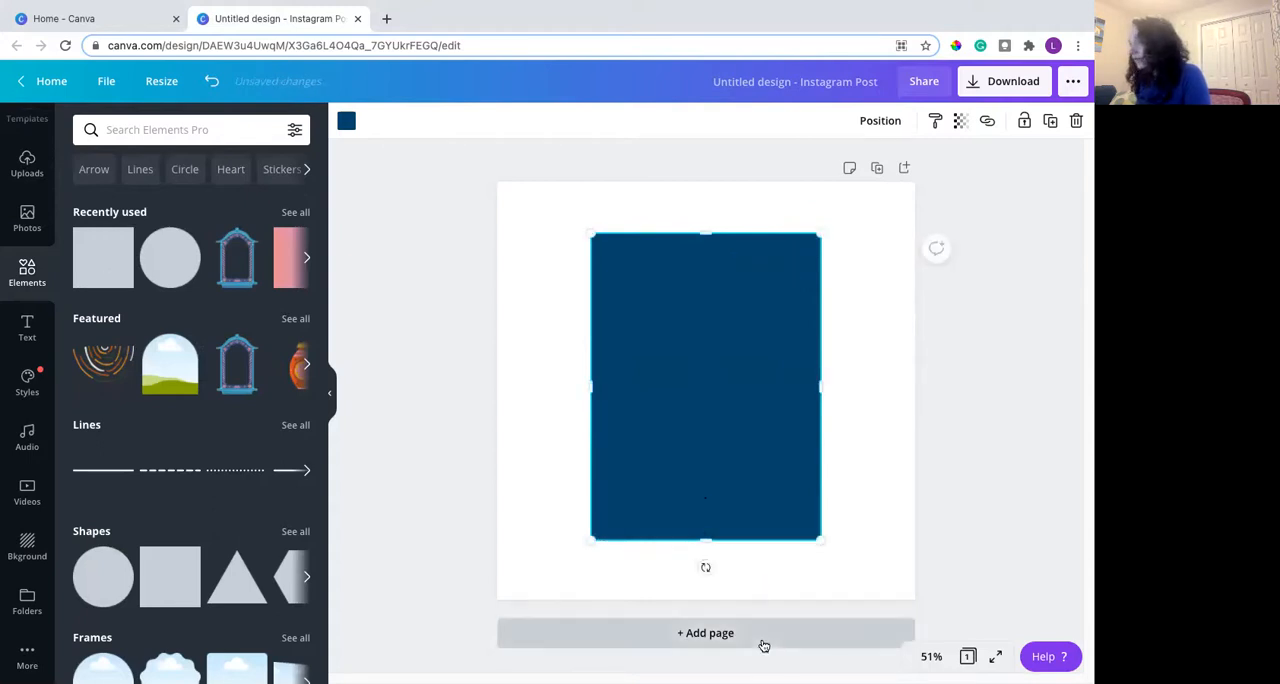
- Add a second page and move the dark blue rectangle from page 1 onto it
left_click(763, 636)
scroll(780, 495, "up", 5)
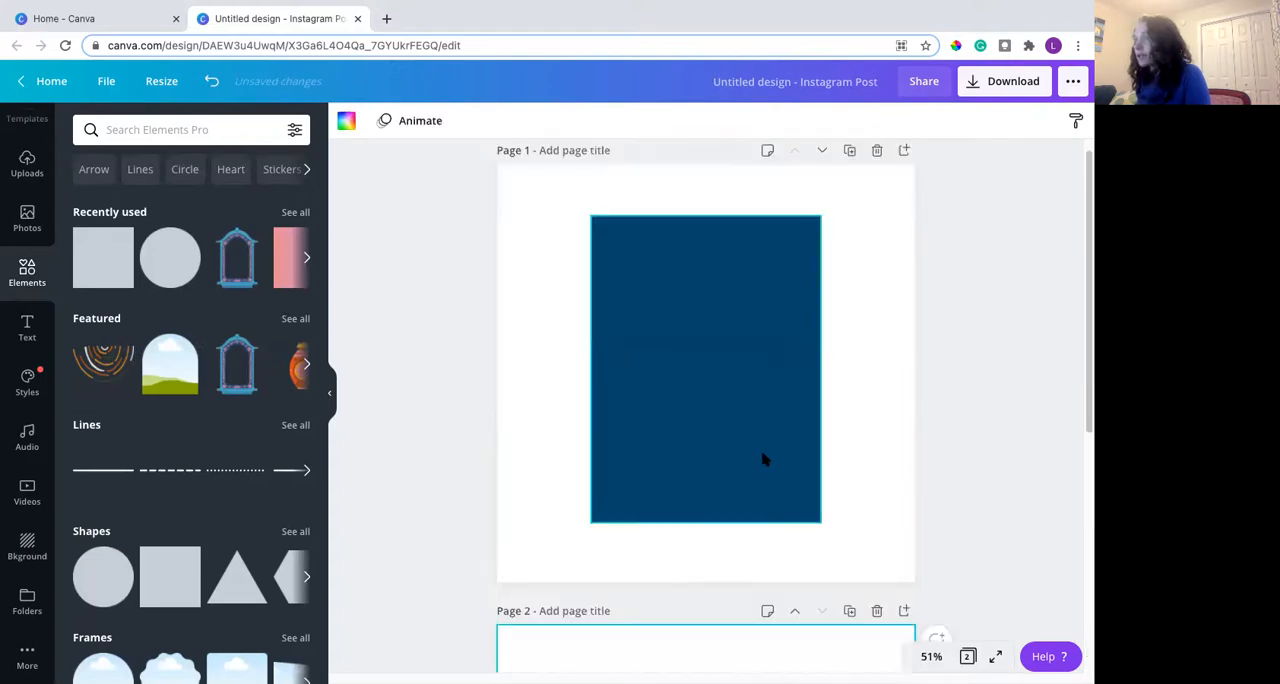
left_click(755, 436)
mouse_move(755, 436)
left_mouse_down()
mouse_move(760, 534)
mouse_move(734, 680)
mouse_move(746, 454)
left_mouse_up()
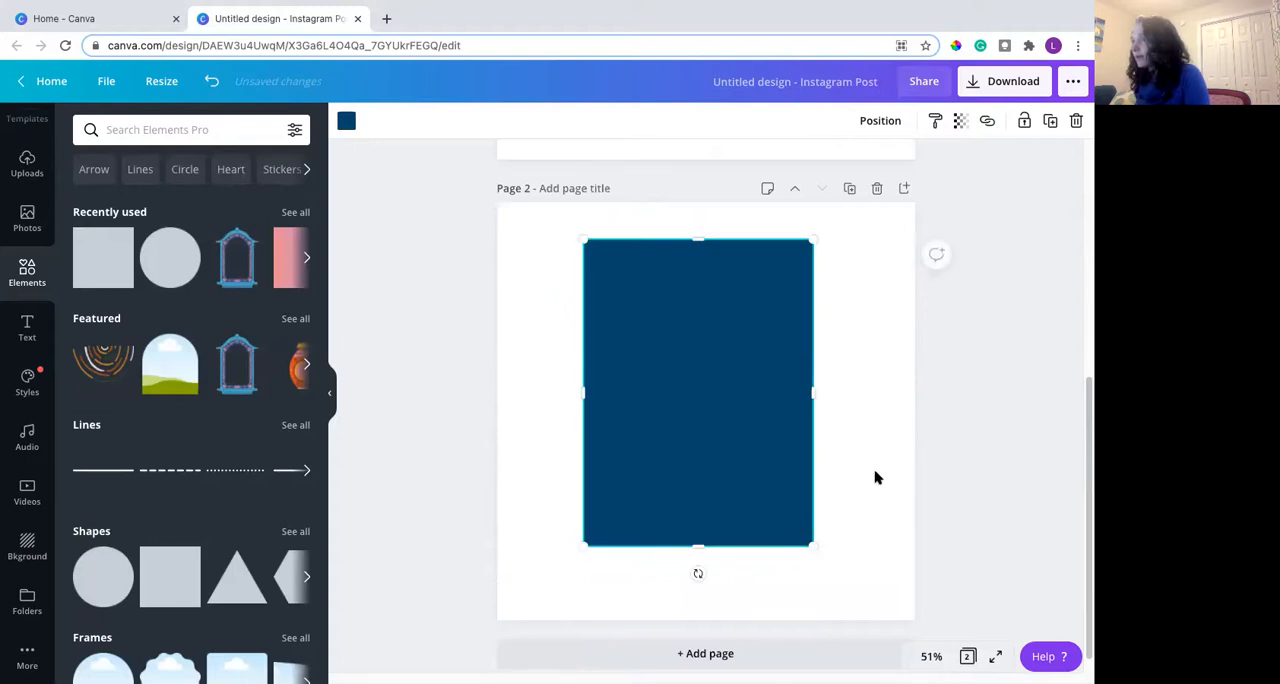
left_click(866, 433)
- Recolor the page 2 rectangle from dark blue to a neutral medium gray using a custom color
left_click(786, 306)
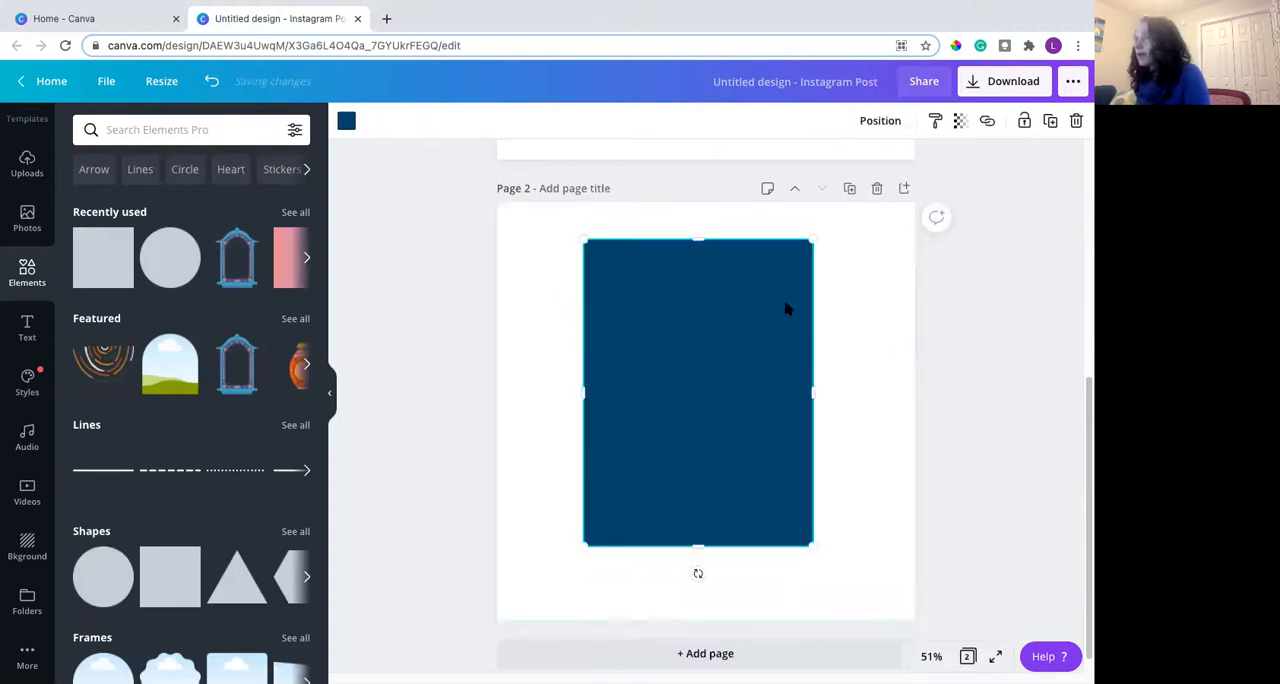
left_click(346, 122)
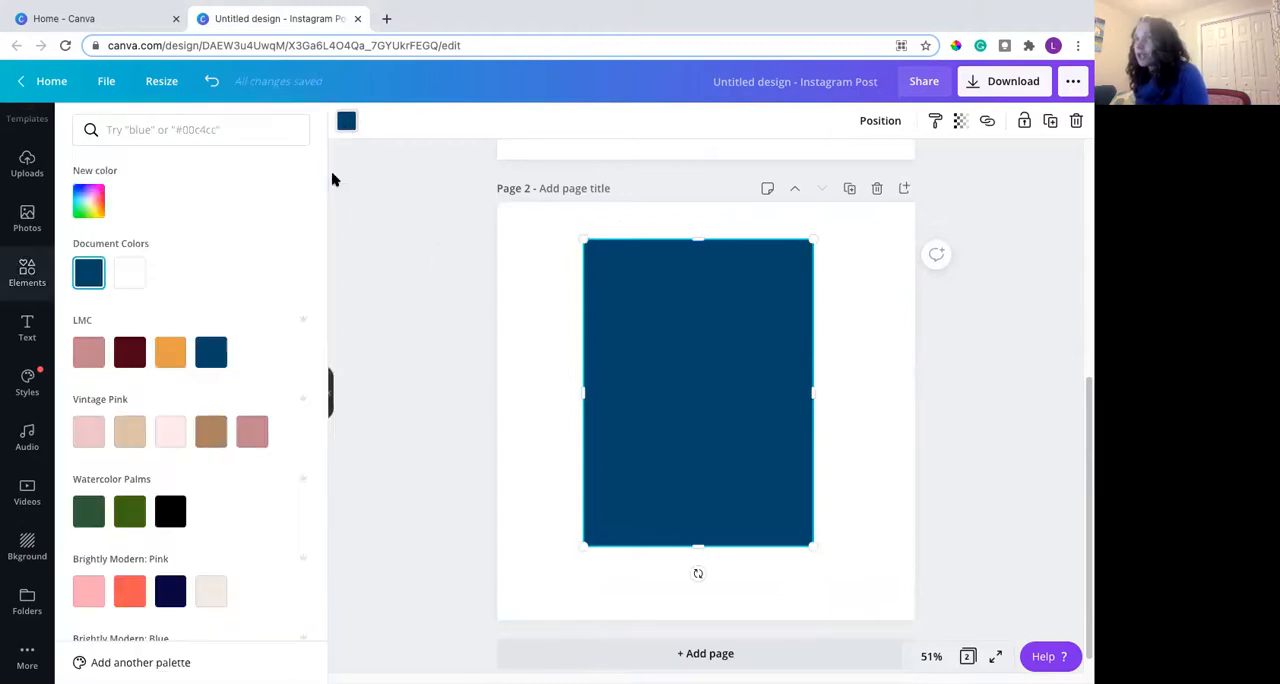
left_click(76, 212)
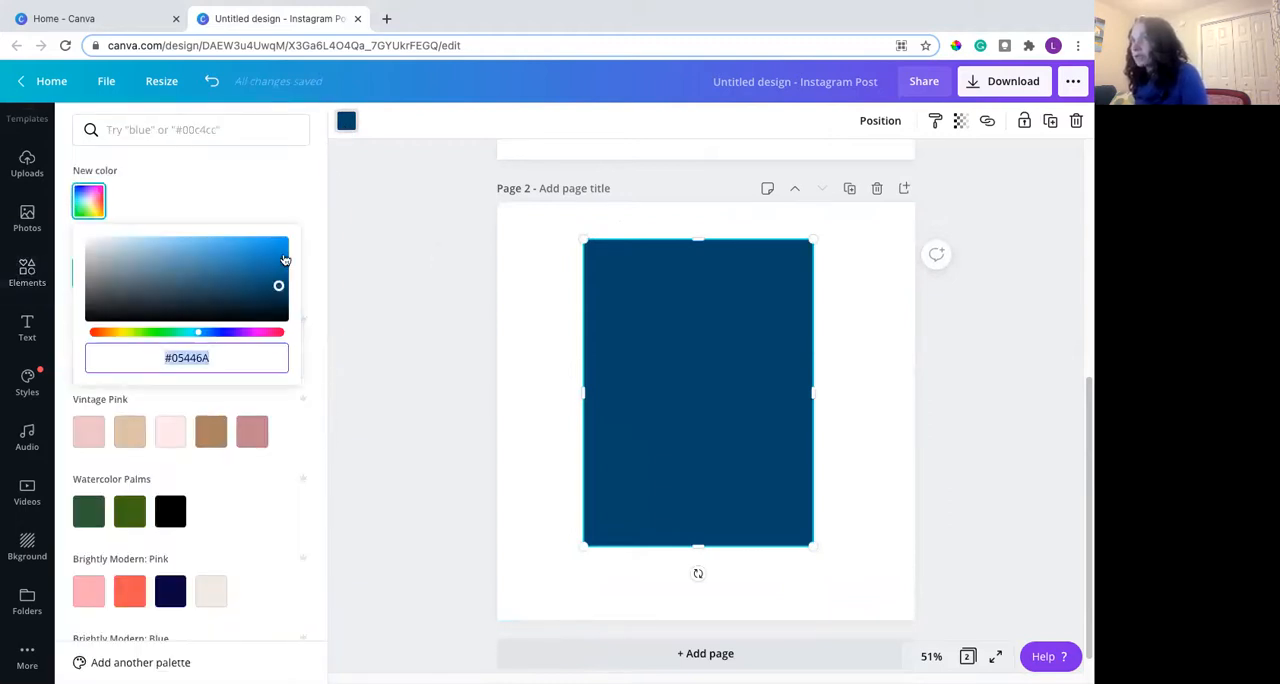
left_click_drag(279, 286, 76, 282)
left_click(884, 251)
left_click(870, 320)
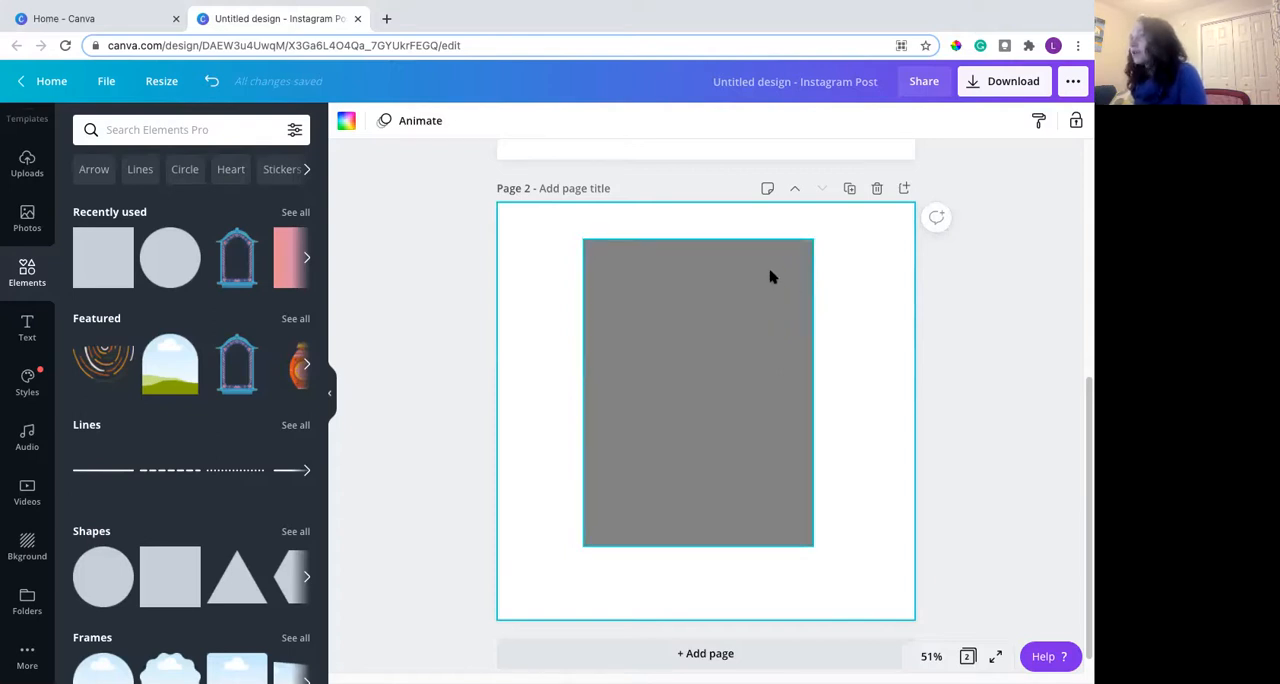
- Download only page 2 as a PNG with a transparent background and return to editing
left_click(1008, 86)
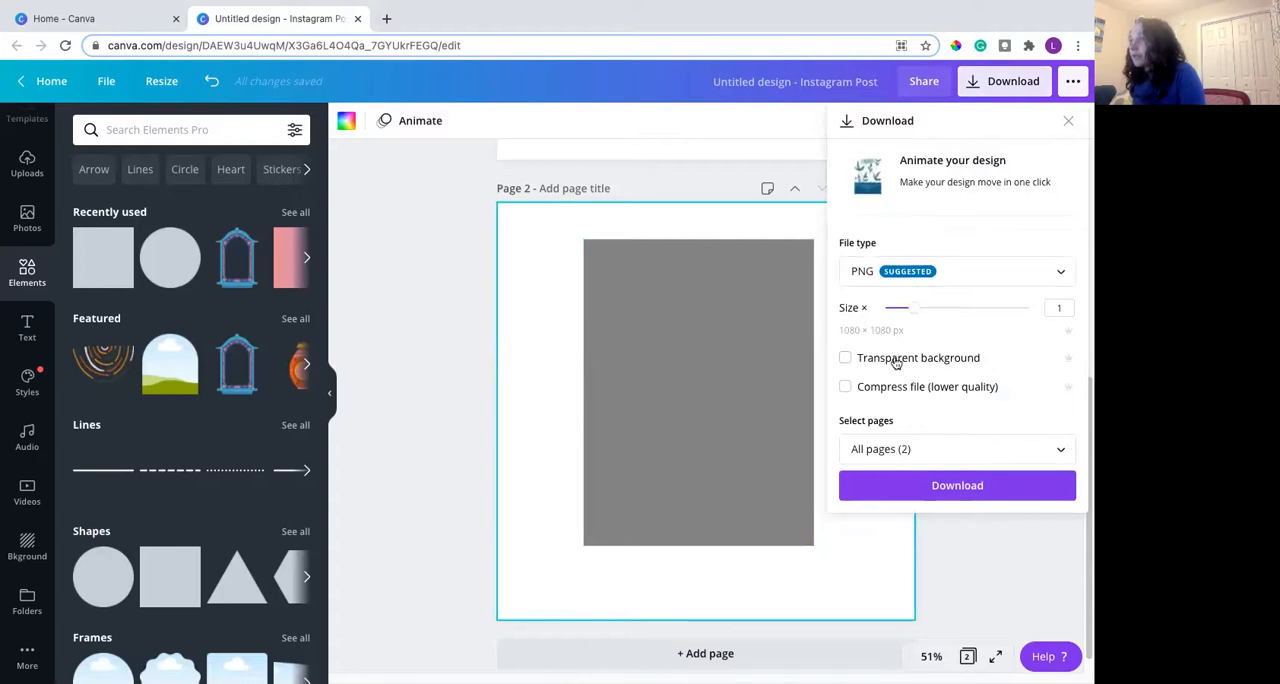
left_click(851, 360)
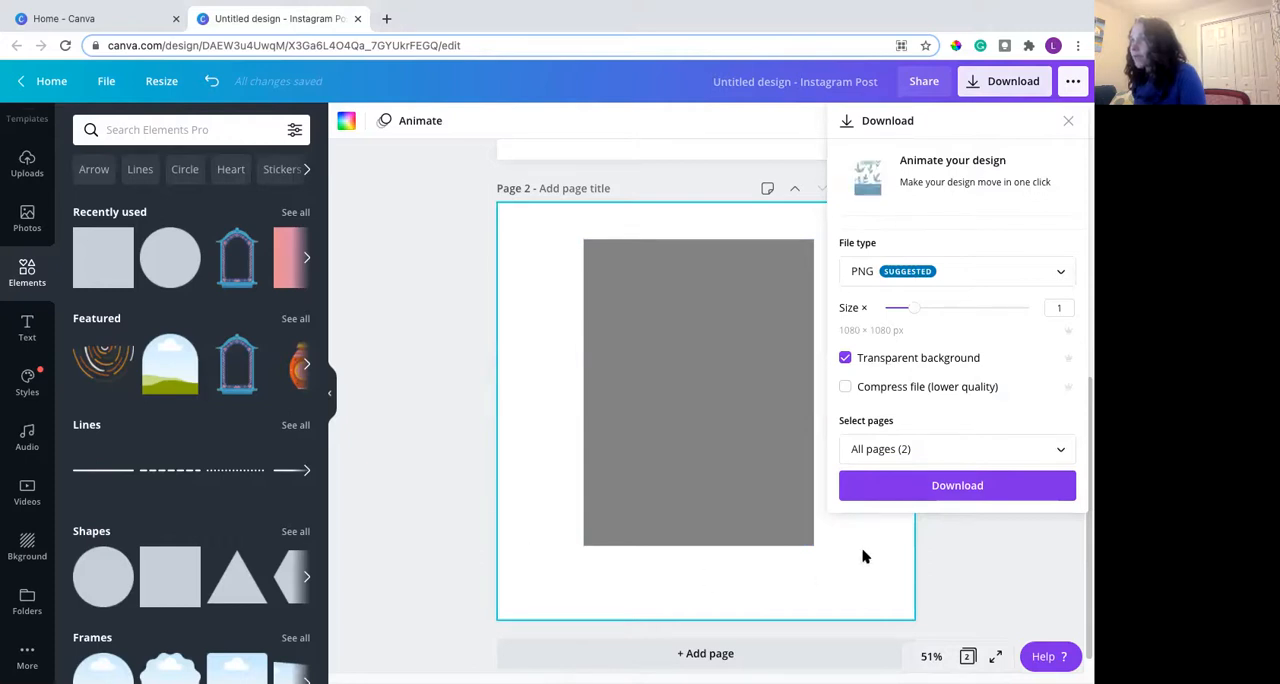
left_click(898, 451)
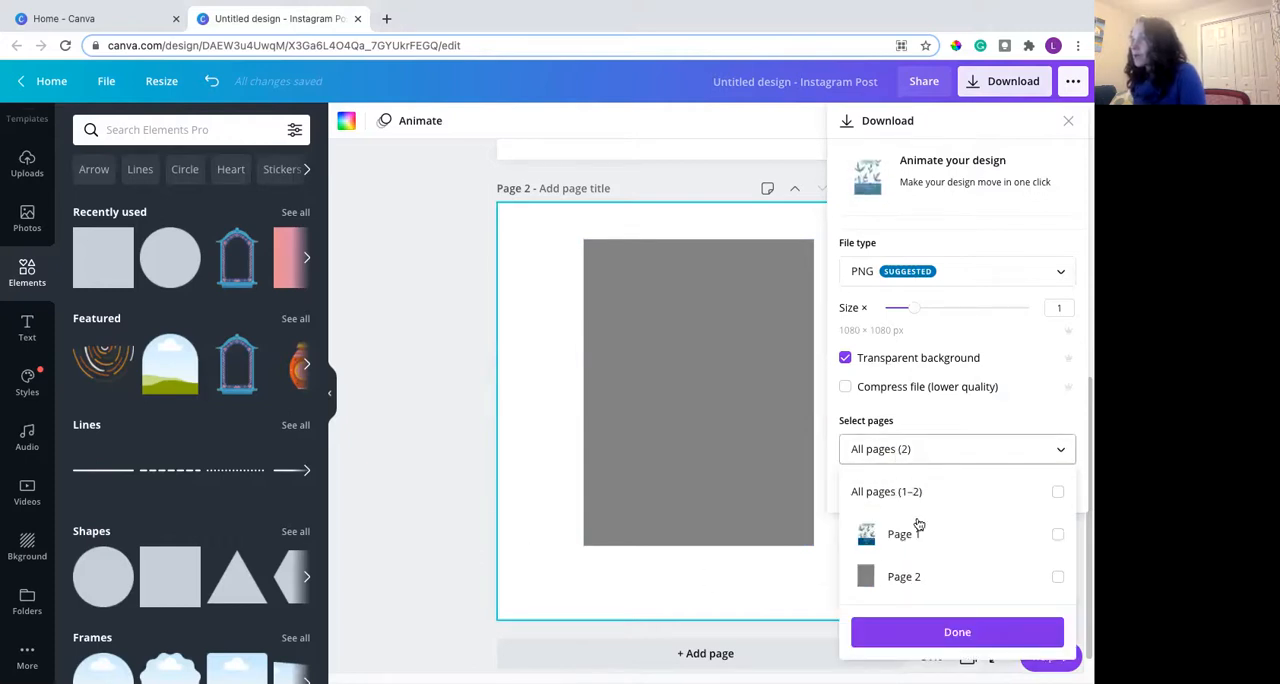
left_click(908, 577)
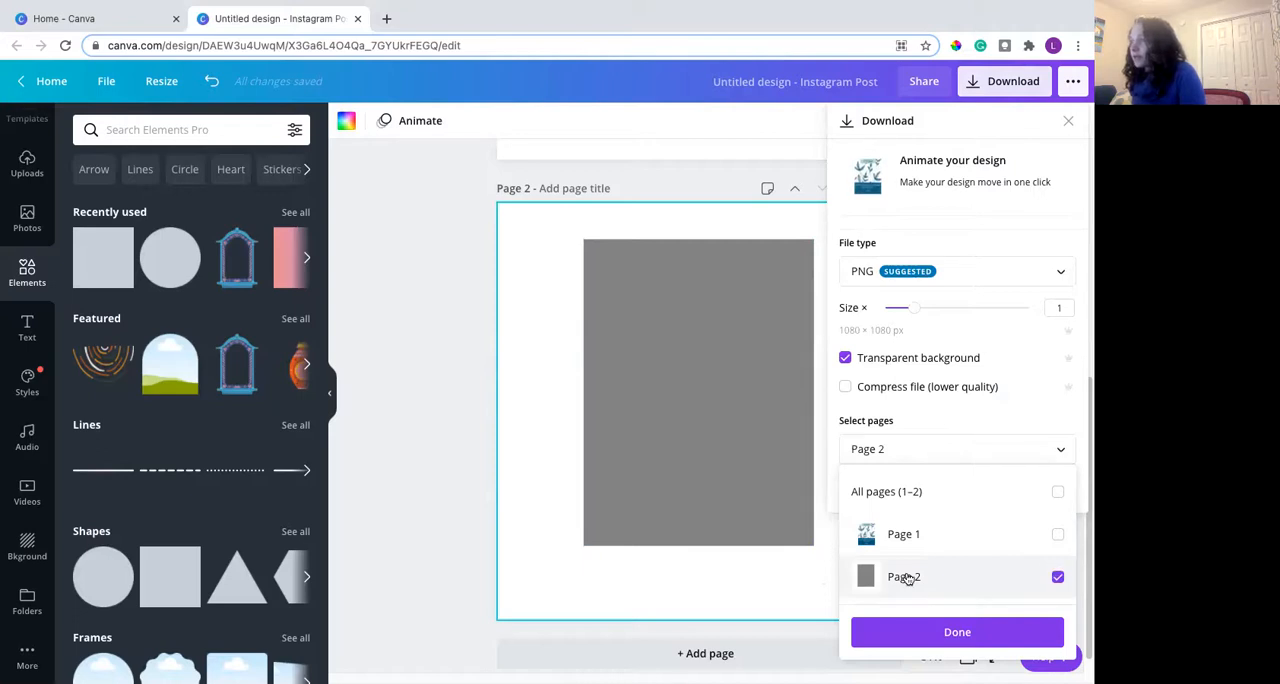
left_click(937, 630)
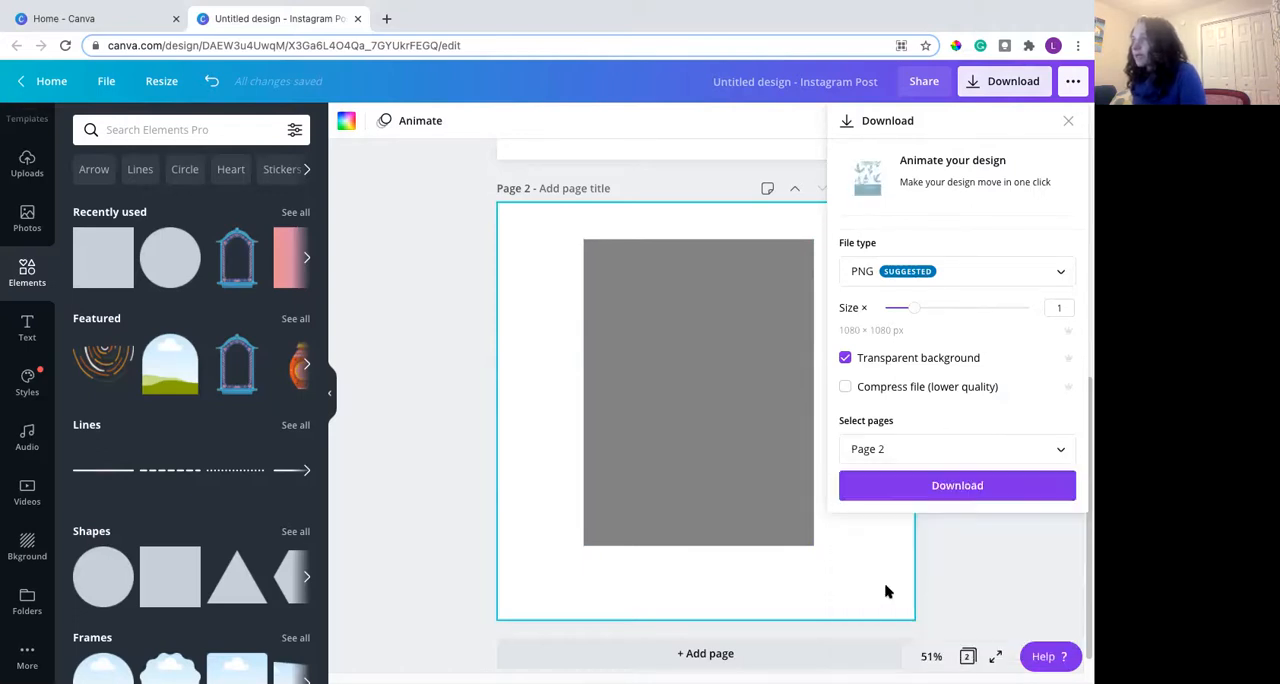
left_click(931, 485)
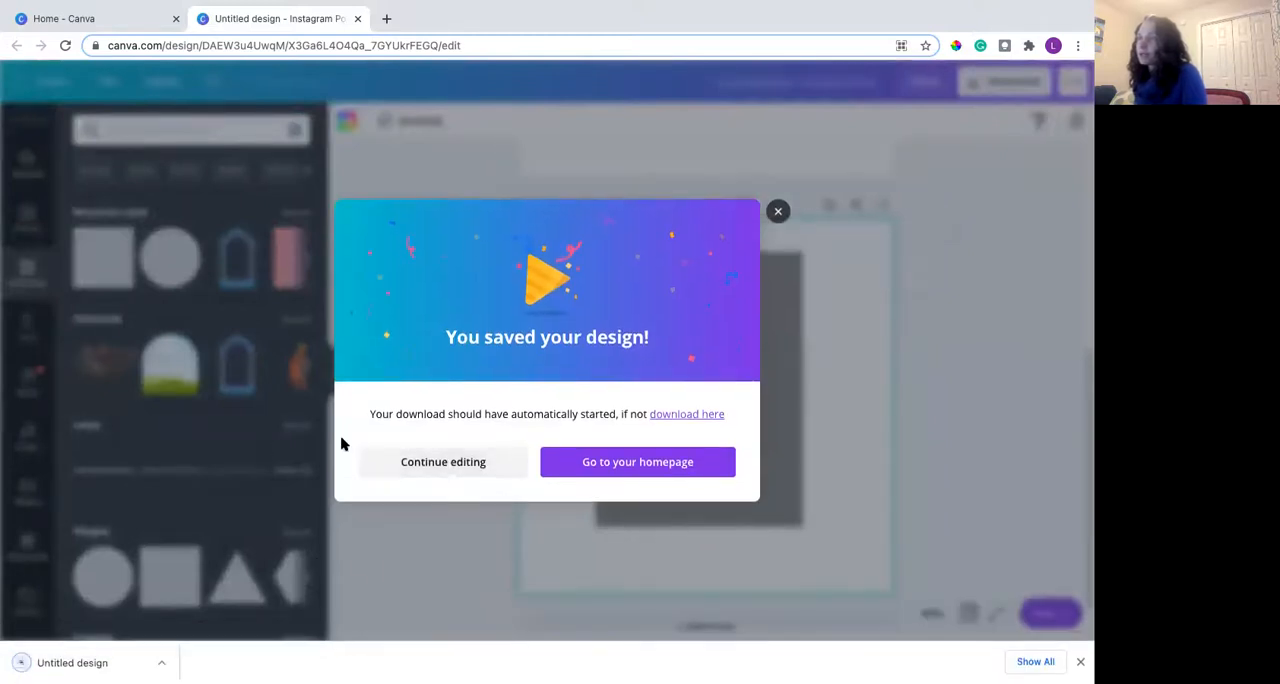
left_click(443, 462)
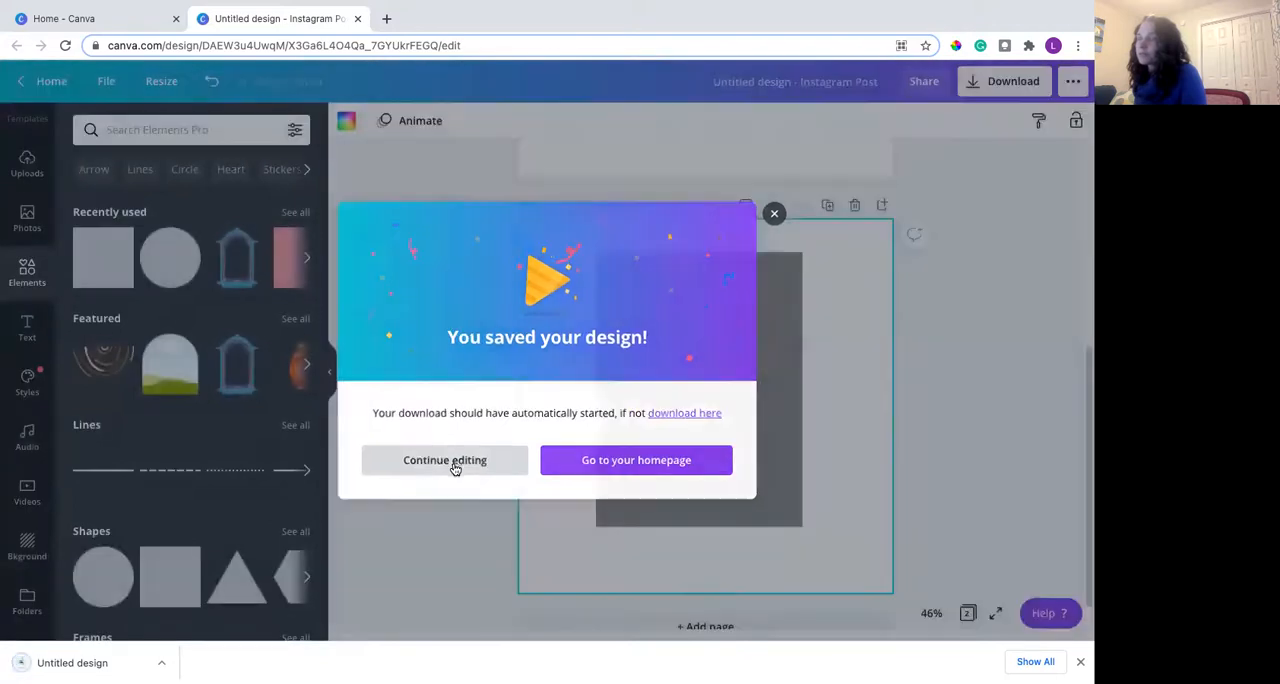
- Upload the downloaded gray rectangle image and place it on page 1 over the workbook cover
left_click(28, 160)
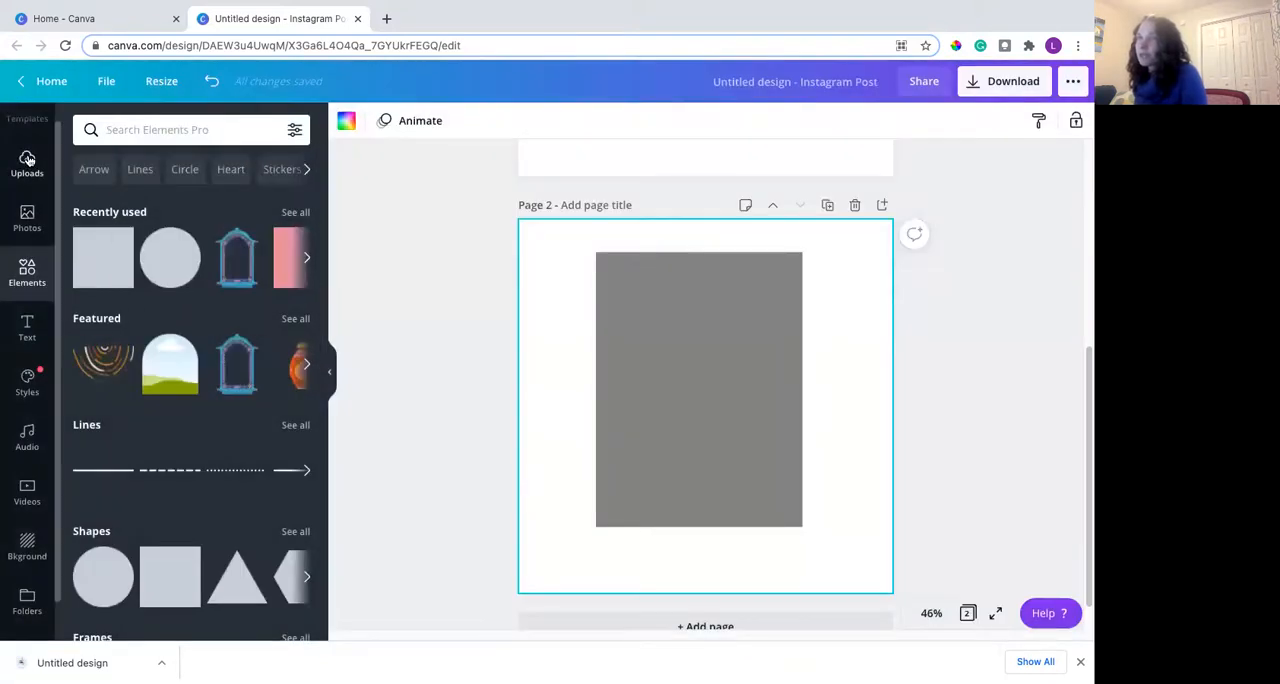
left_click_drag(130, 652, 176, 320)
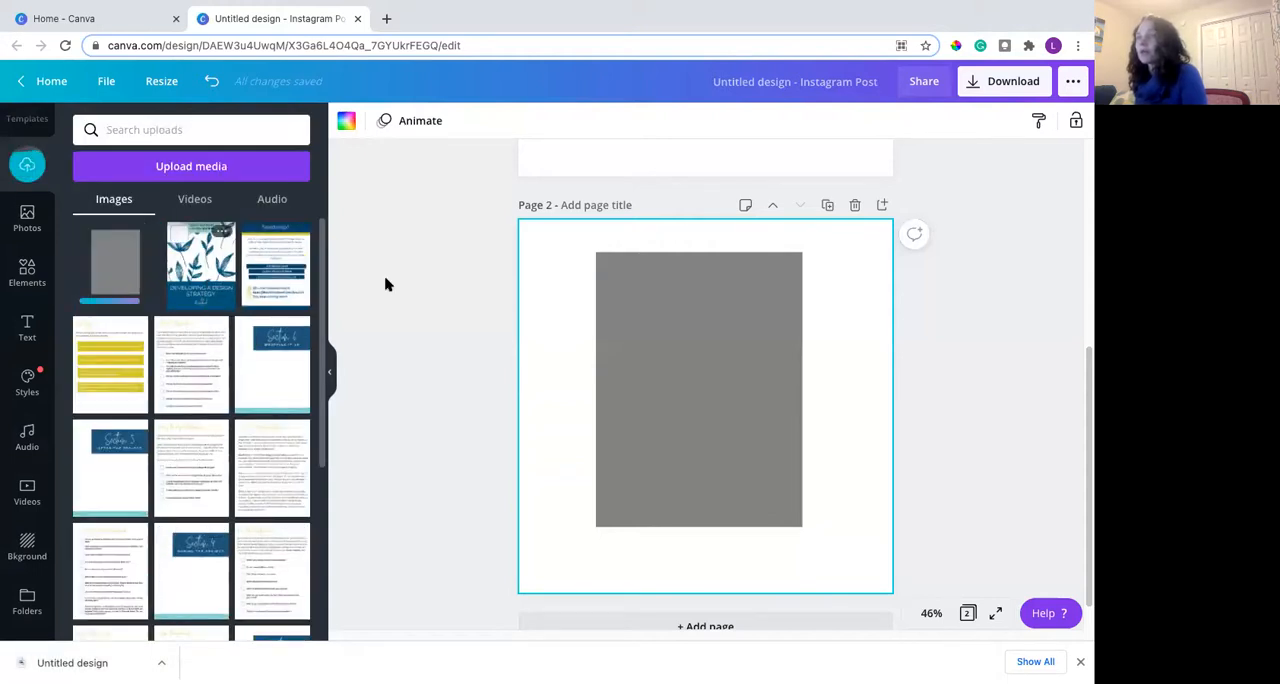
scroll(480, 346, "up", 5)
scroll(480, 346, "up", 1)
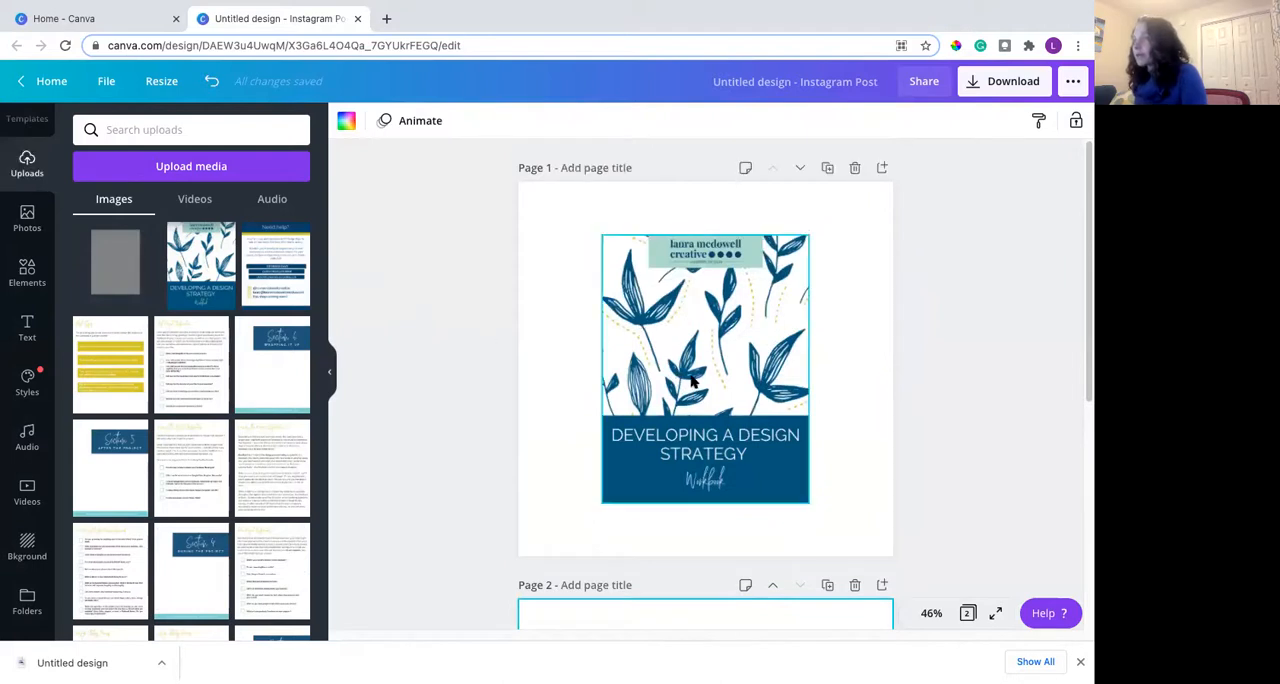
left_click(140, 274)
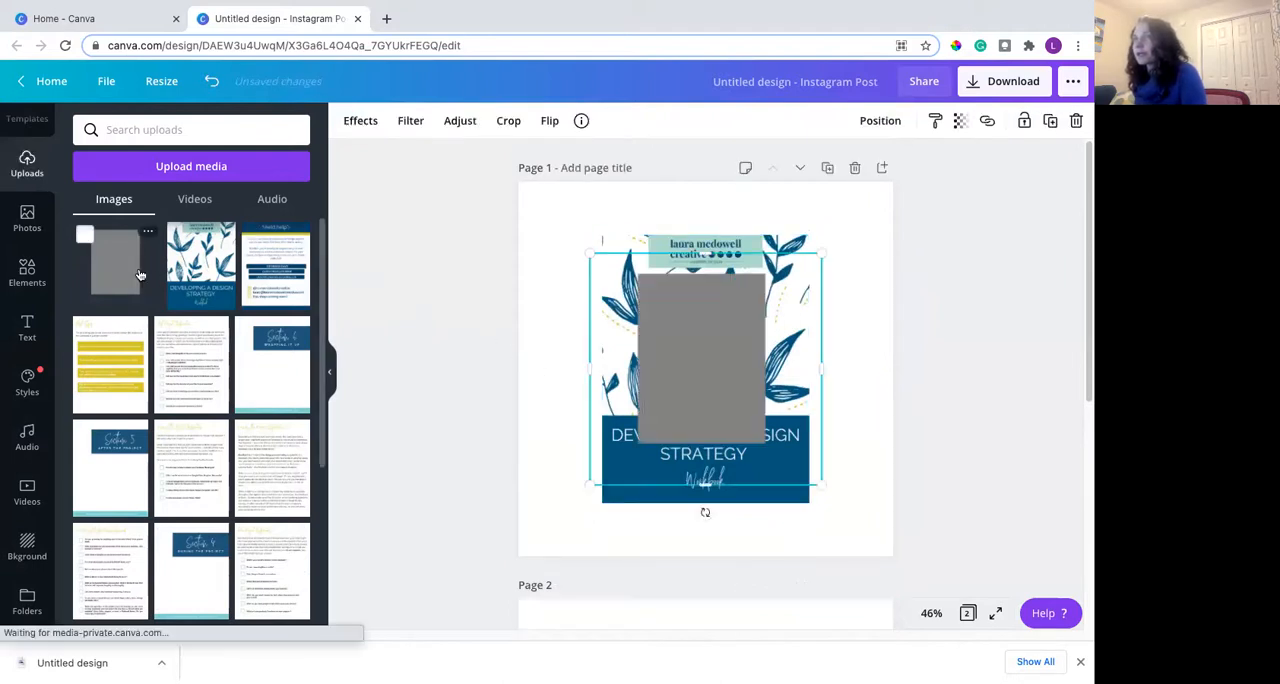
- Enlarge and reposition the gray rectangle image on page 1 so that it matches the workbook cover's size
left_click_drag(591, 249, 545, 211)
left_click_drag(822, 483, 880, 583)
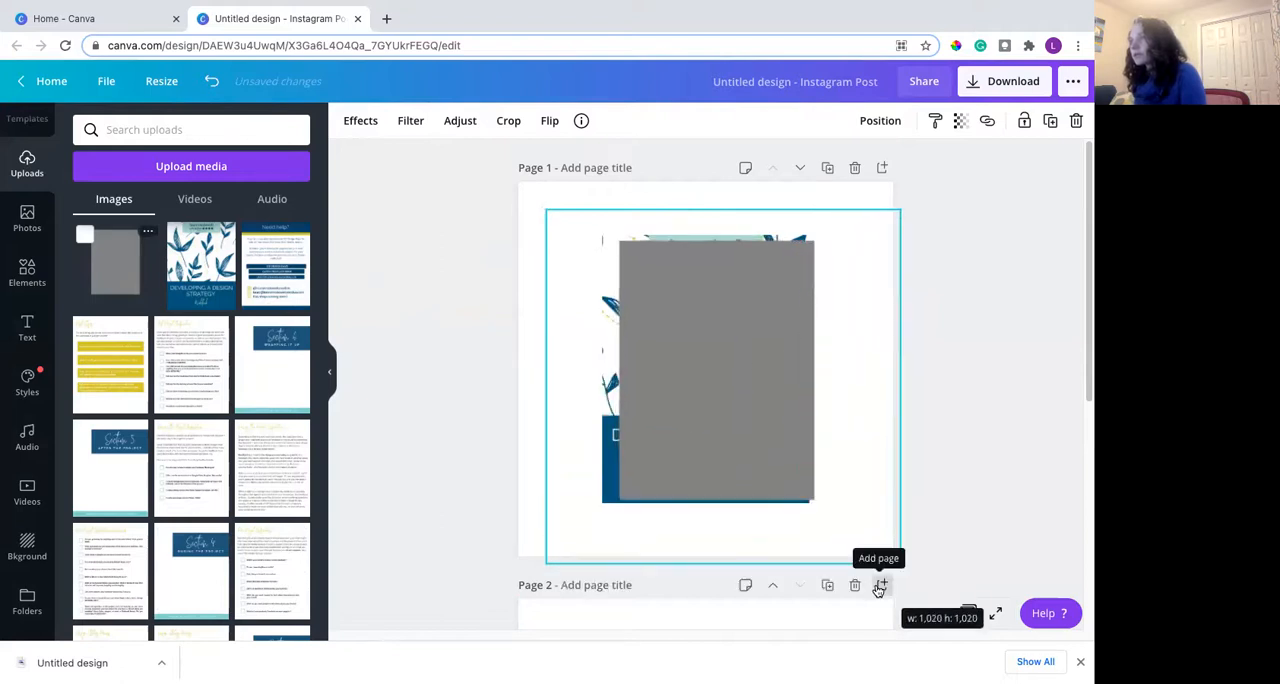
left_click_drag(697, 326, 684, 320)
left_click_drag(889, 544, 770, 559)
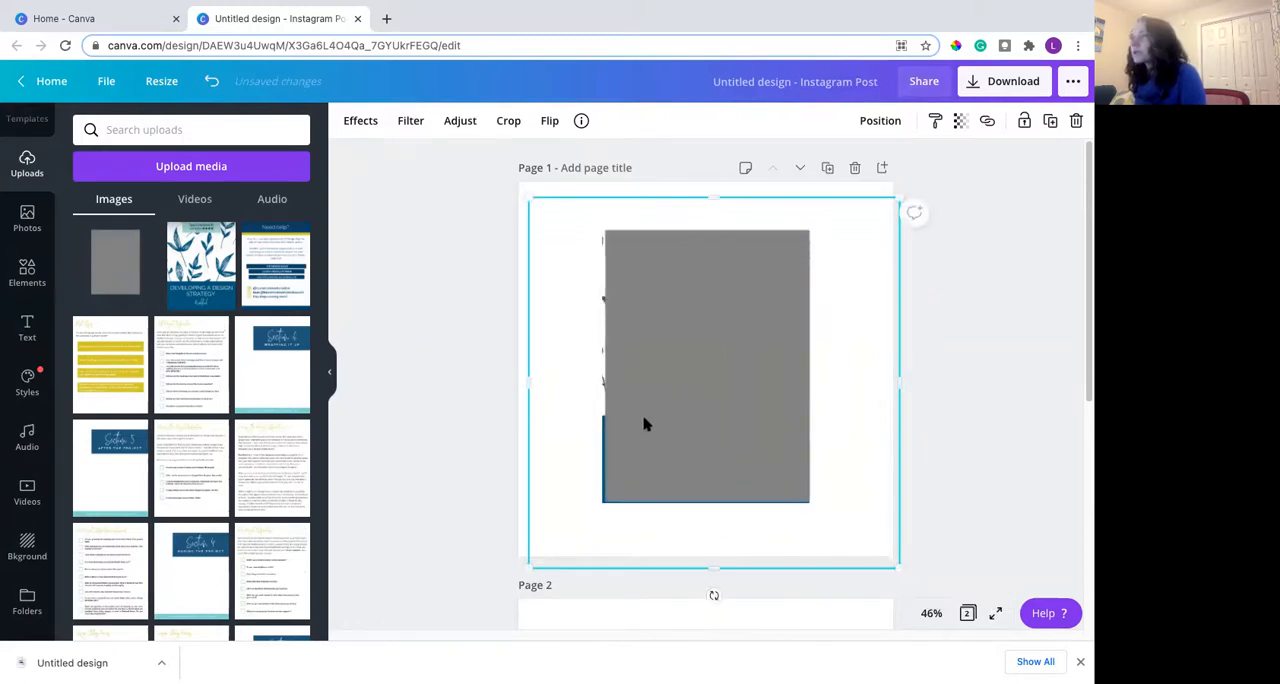
- Set the gray rectangle image's blur to 52 and place it behind the cover, offset down and right as a drop shadow
left_click(475, 121)
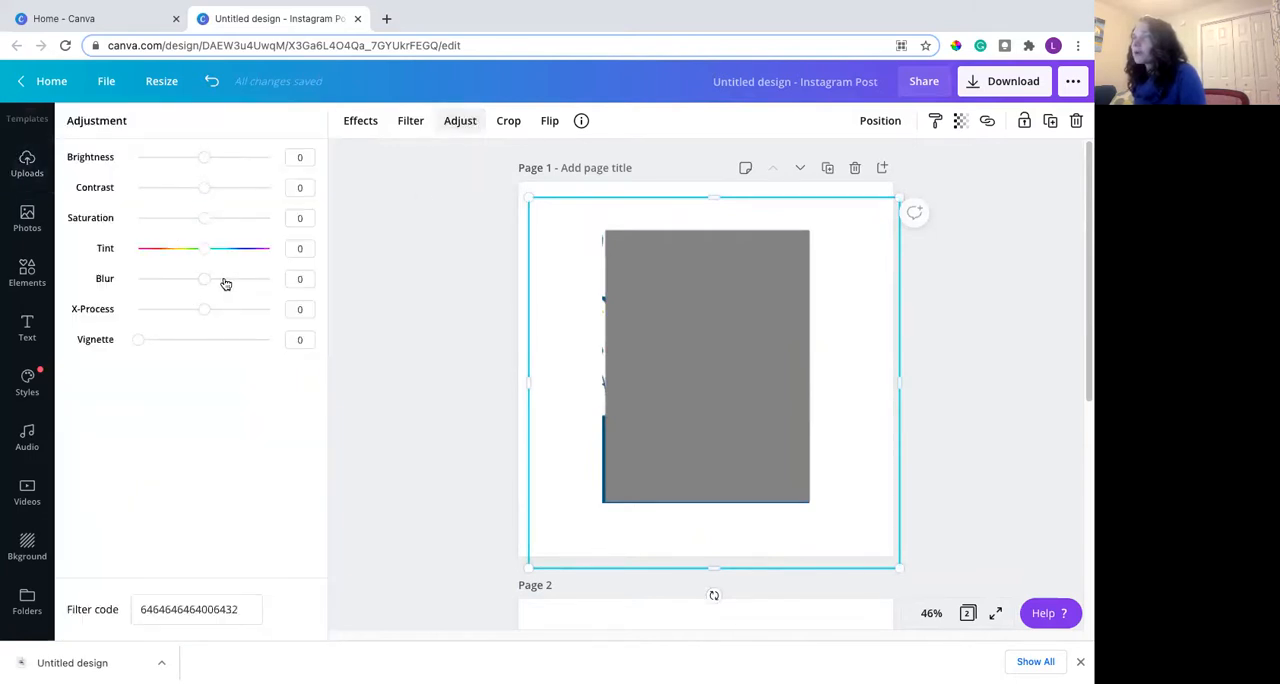
left_click_drag(226, 284, 234, 284)
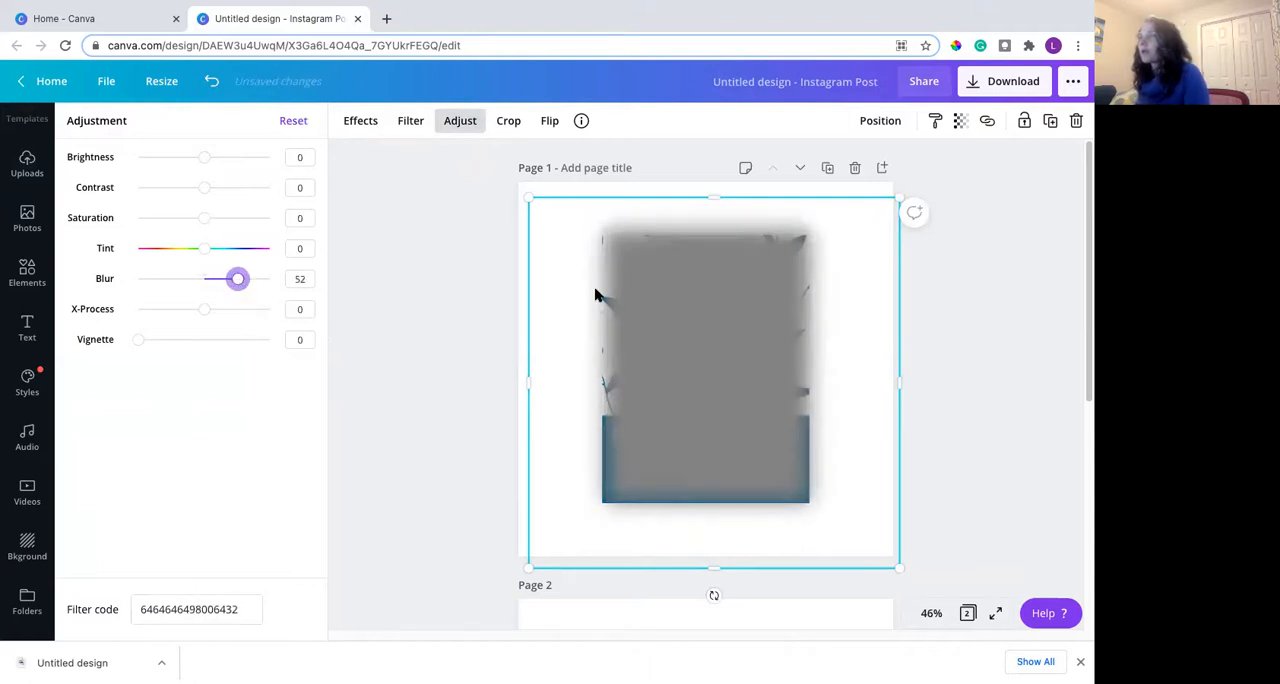
mouse_move(691, 331)
left_mouse_down()
mouse_move(697, 346)
mouse_move(697, 331)
left_mouse_up()
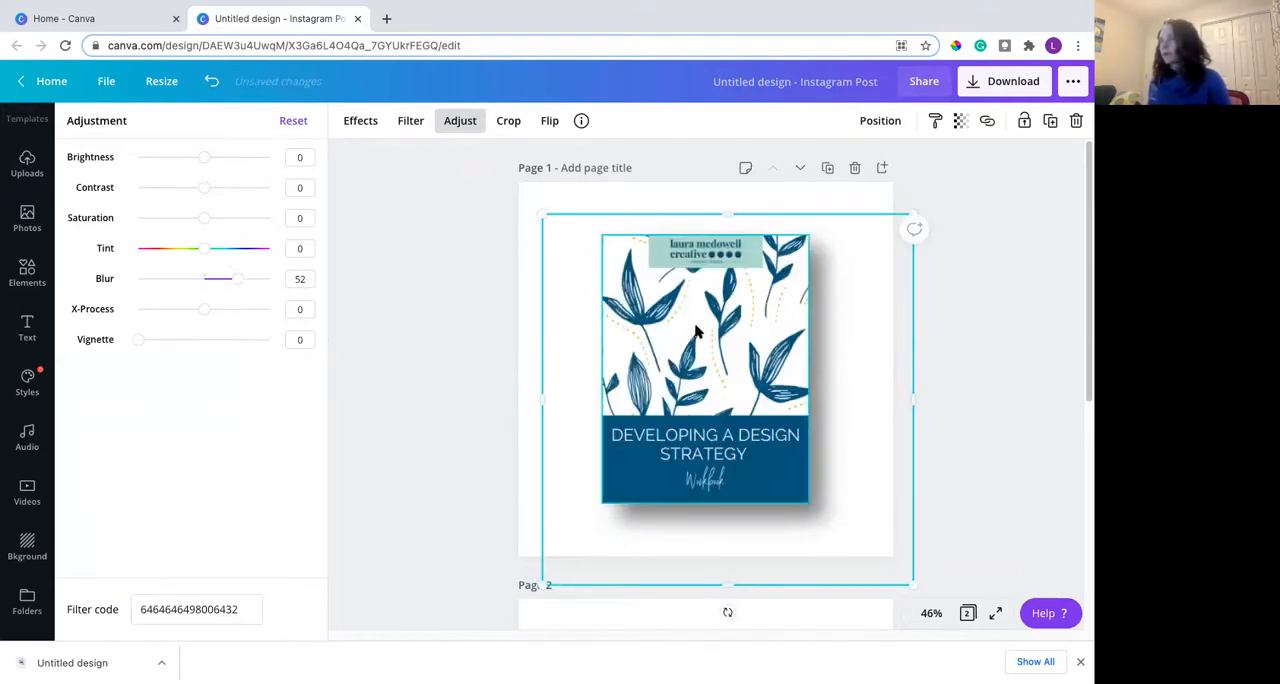
left_click(987, 373)
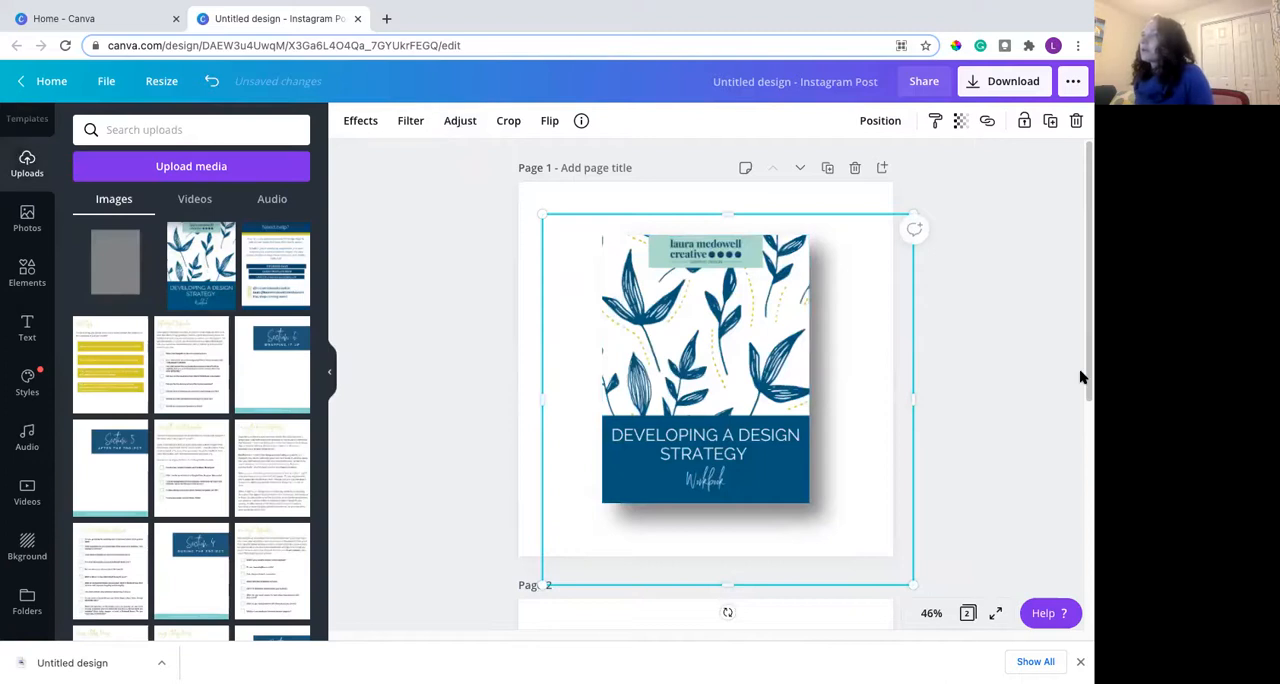
left_click(890, 204)
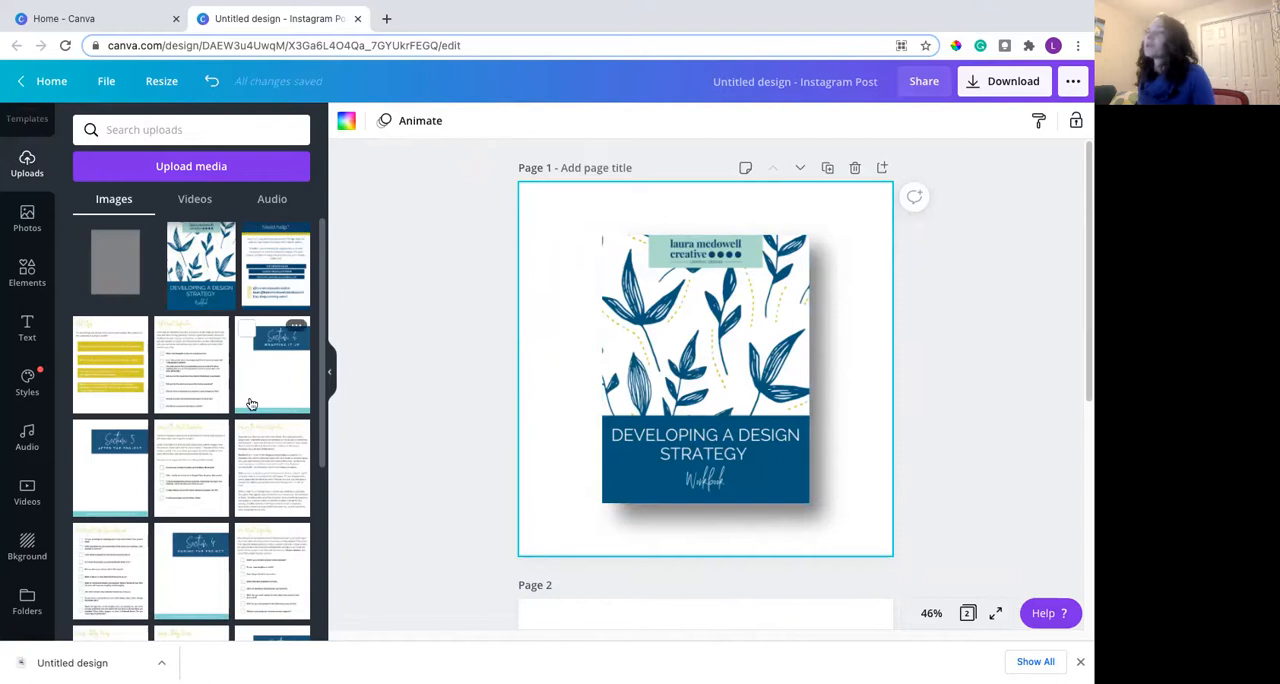
- Move the page 1 cover image up and left off its shadow, and return it to its place
scroll(251, 403, "down", 1)
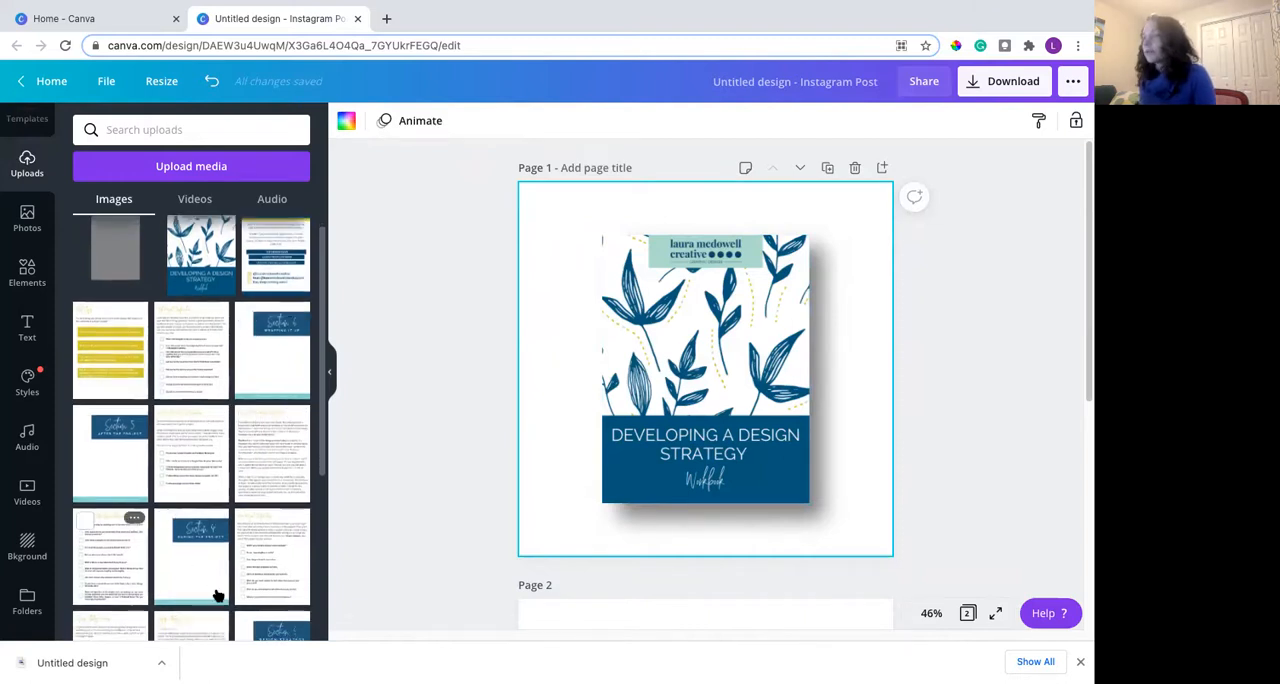
scroll(207, 498, "up", 1)
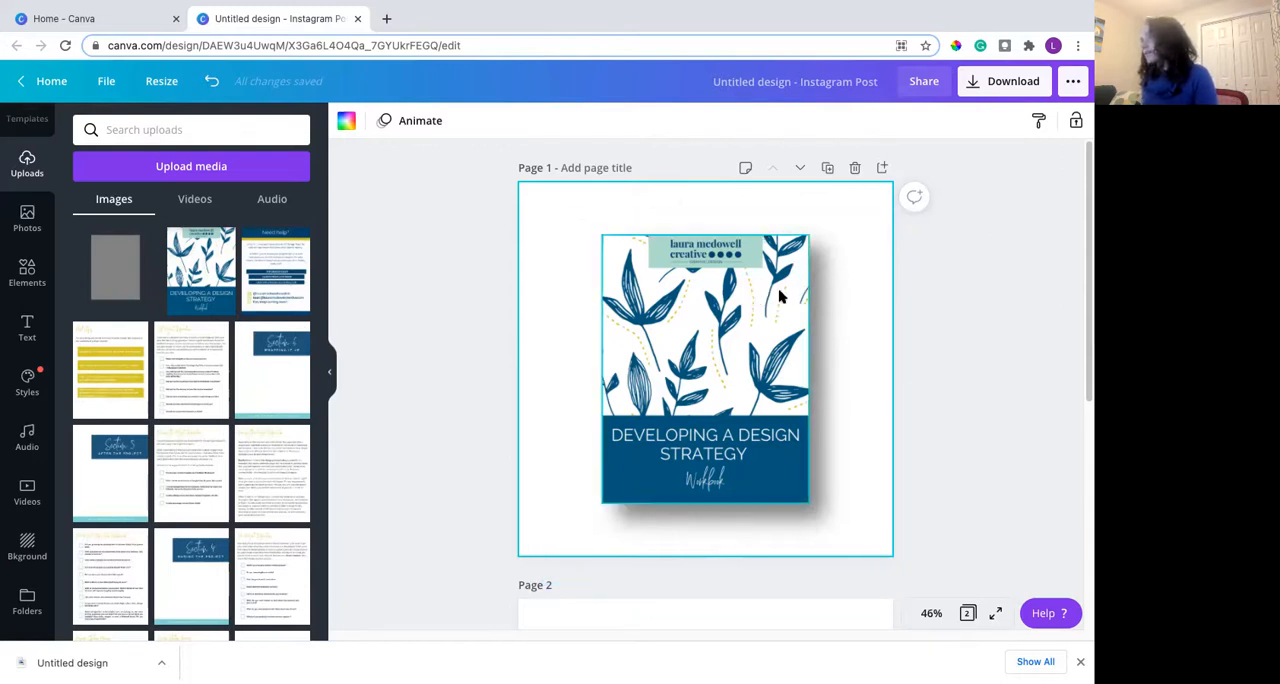
left_click_drag(778, 300, 744, 237)
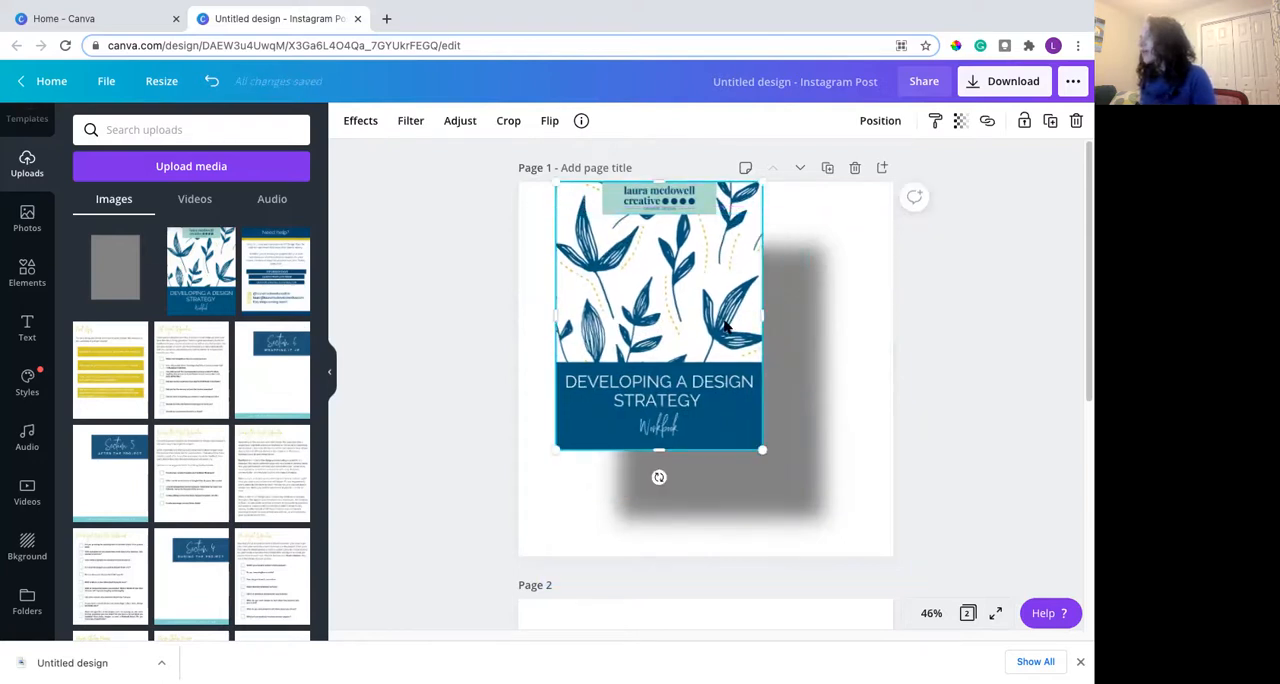
left_click_drag(740, 362, 768, 372)
- Replace the gray rectangle on page 2 with the workbook cover image and select the cover
scroll(540, 353, "down", 4)
left_click(683, 349)
key("Delete")
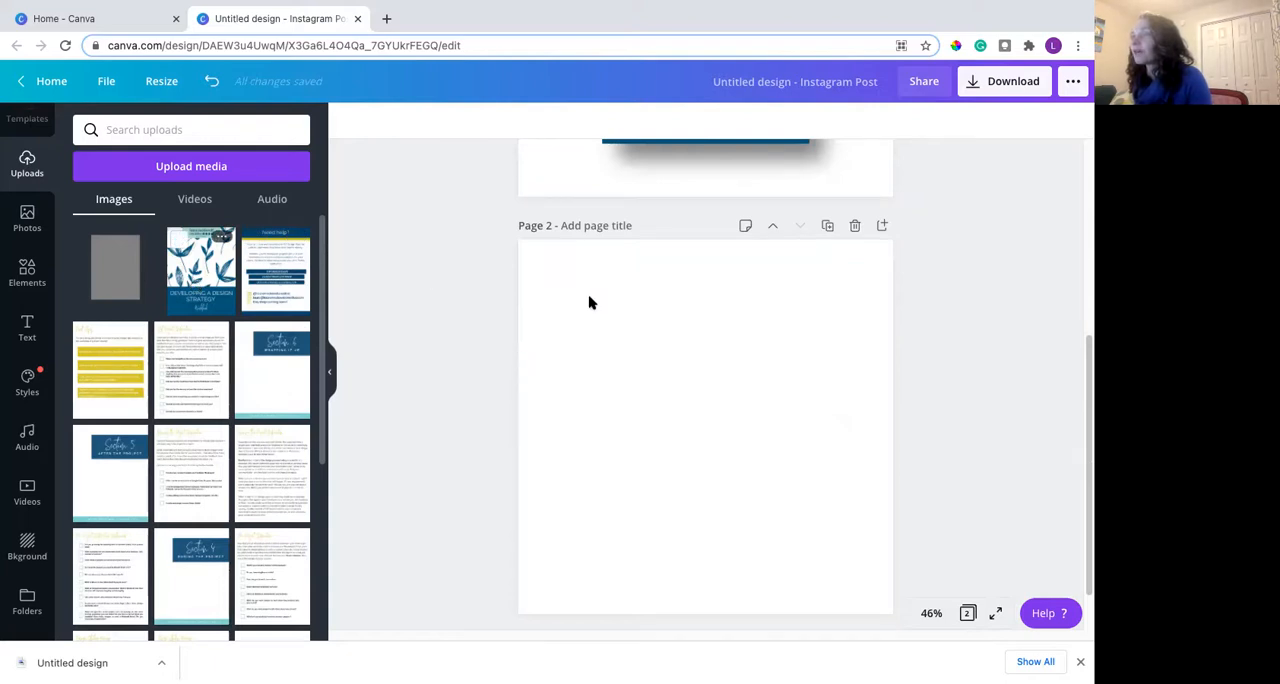
left_click(549, 365)
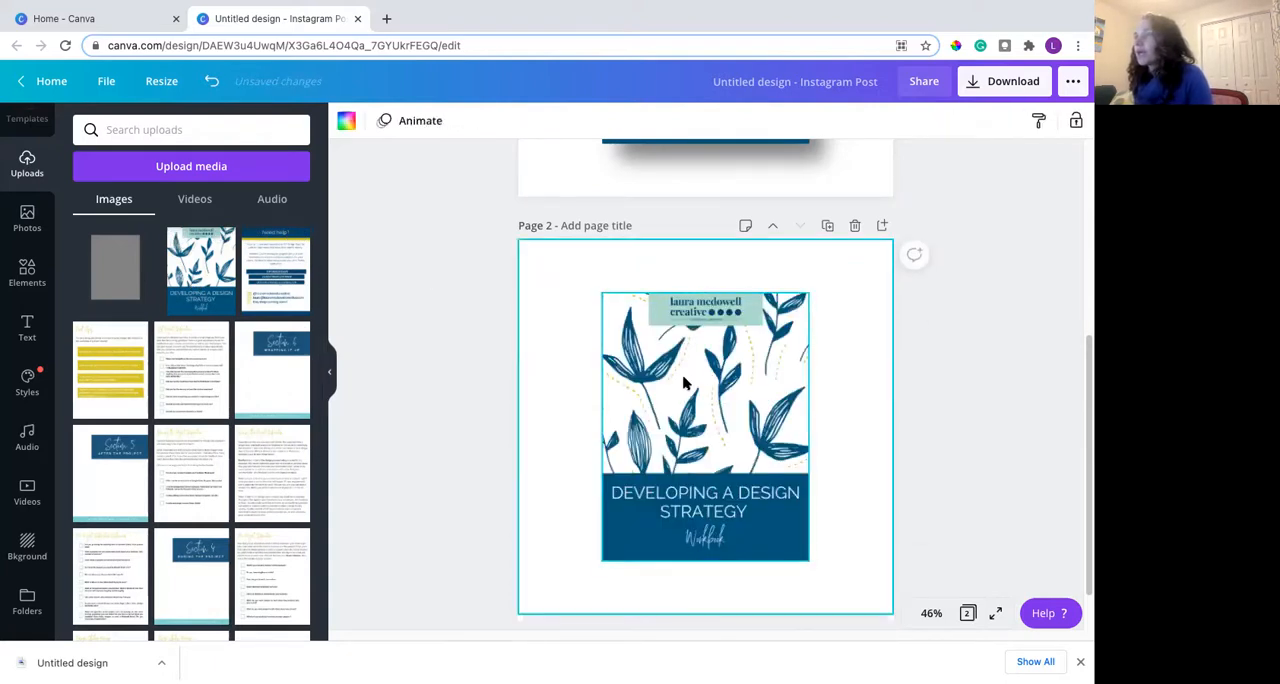
left_click(684, 383)
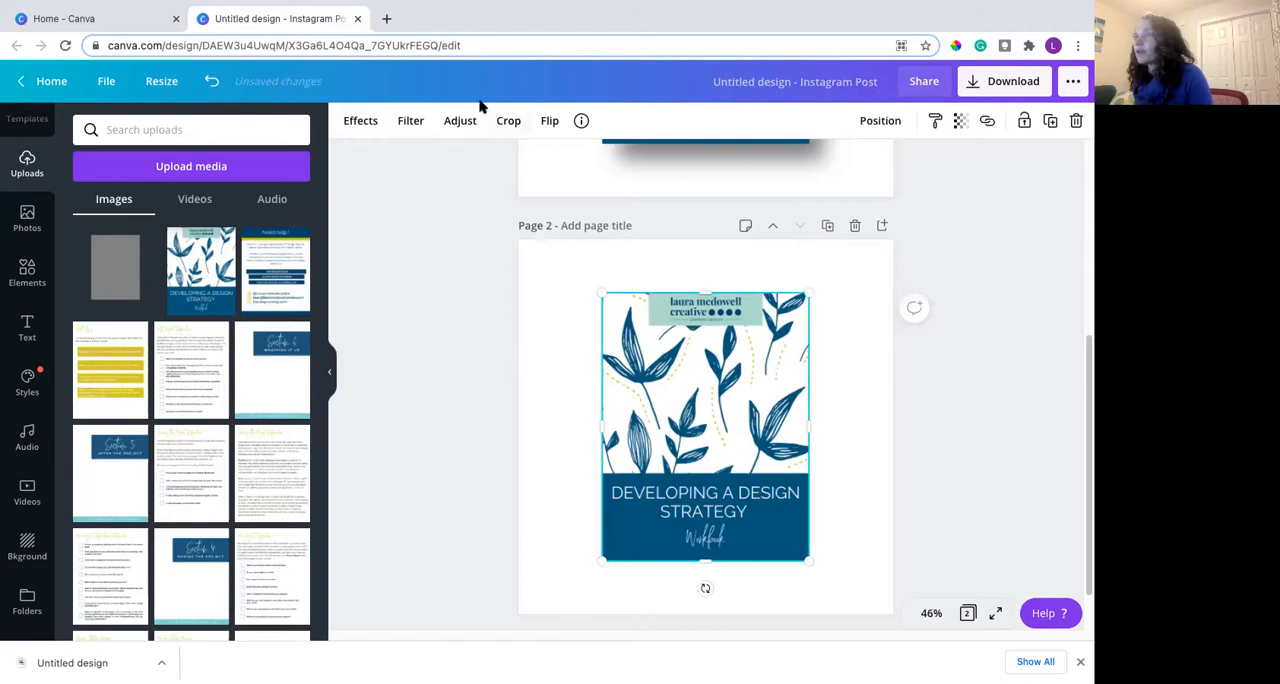
- Show all shadow effects for the page 2 workbook cover and add a Glow shadow to it
left_click(352, 121)
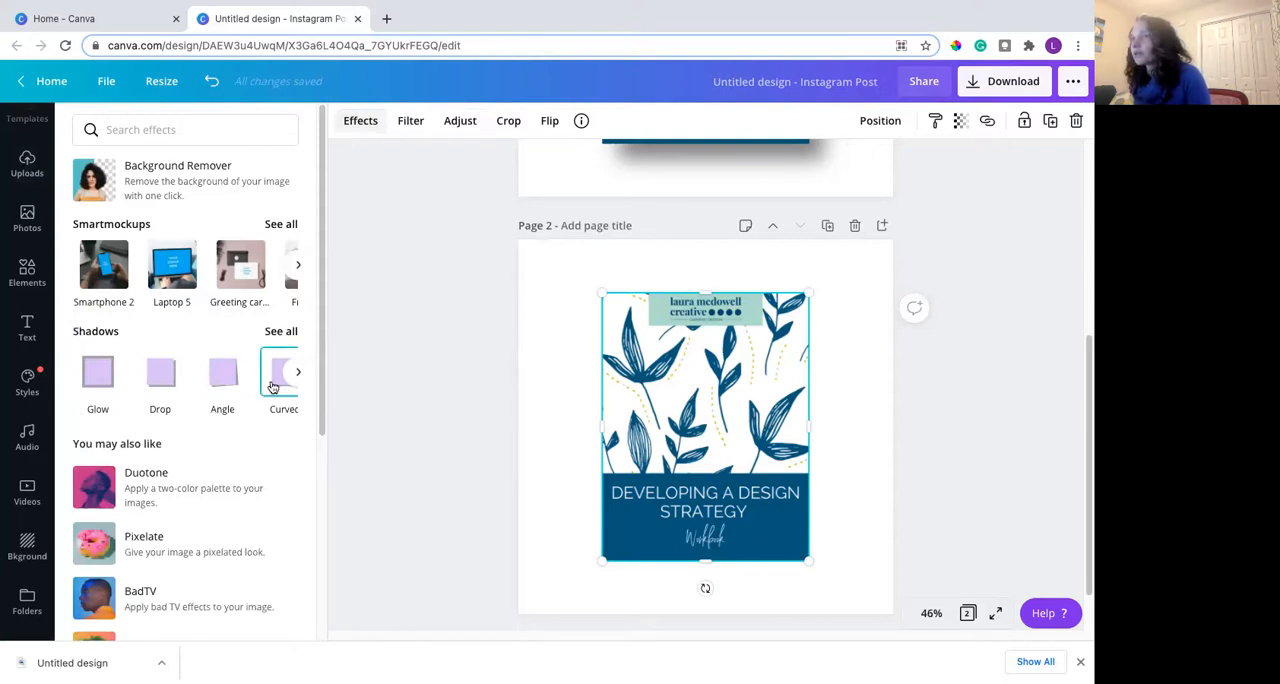
left_click(277, 337)
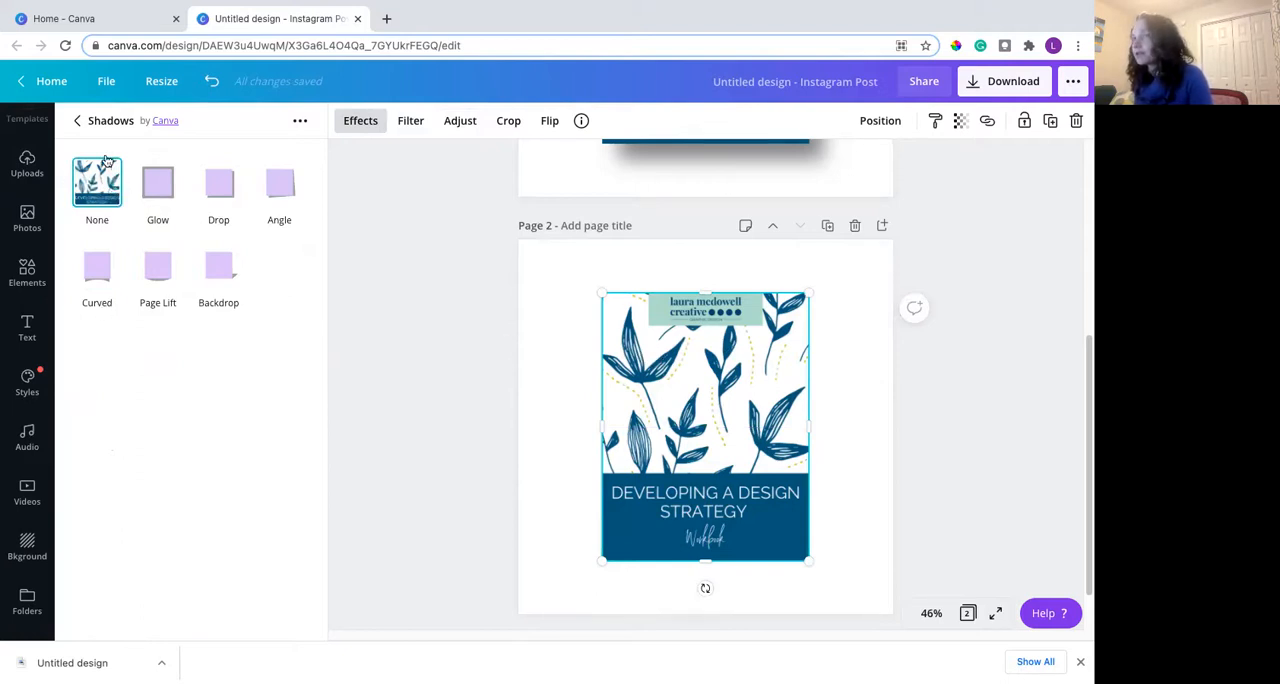
left_click(172, 183)
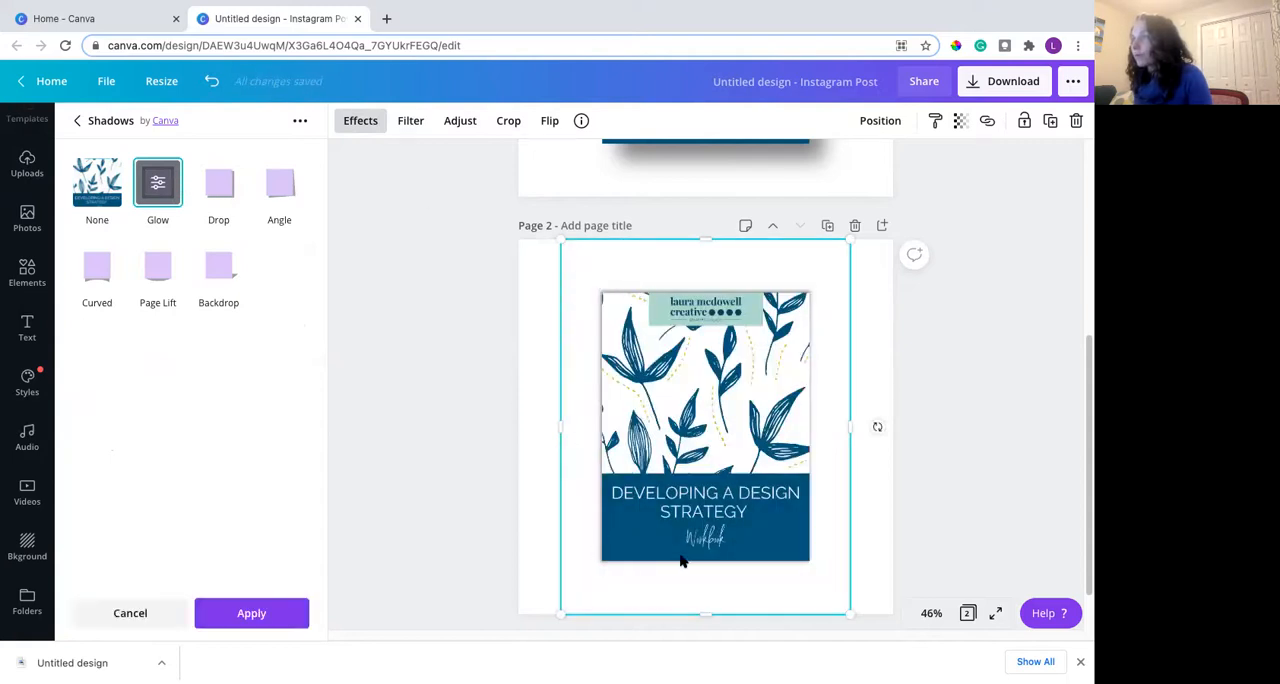
- Try the Drop, Angle, Curved, Page Lift and Backdrop shadows one after another on the page 2 cover
left_click(226, 198)
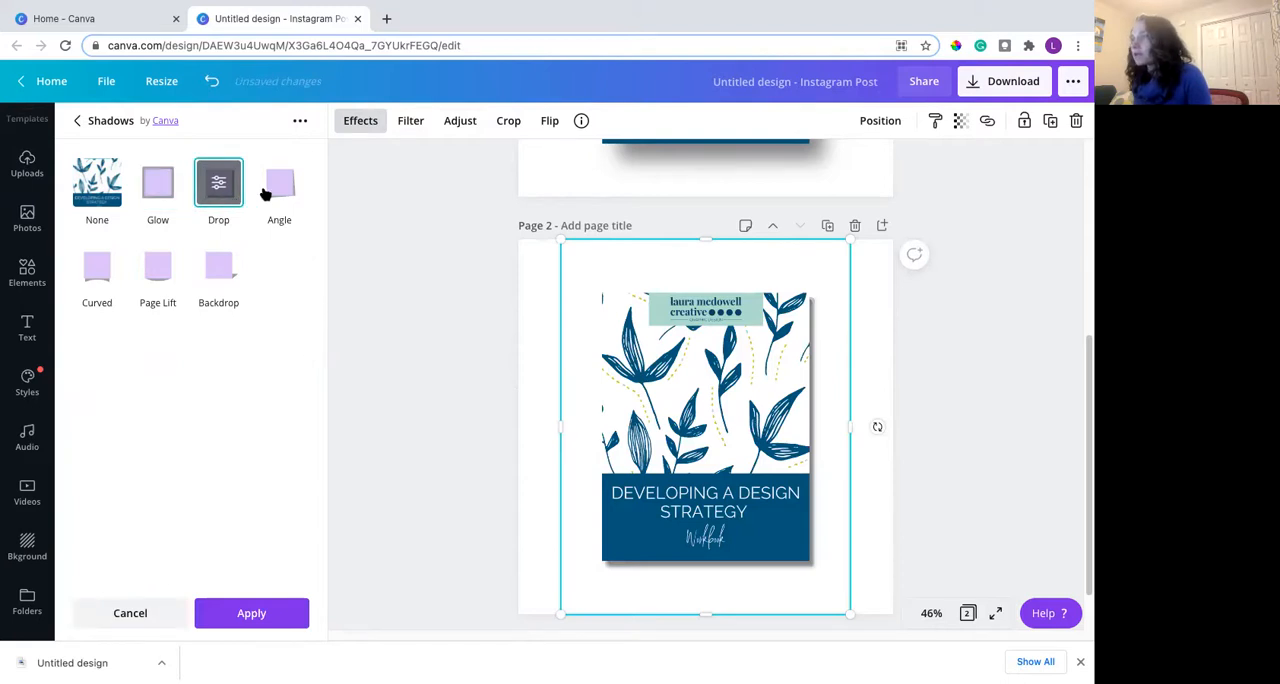
left_click(284, 194)
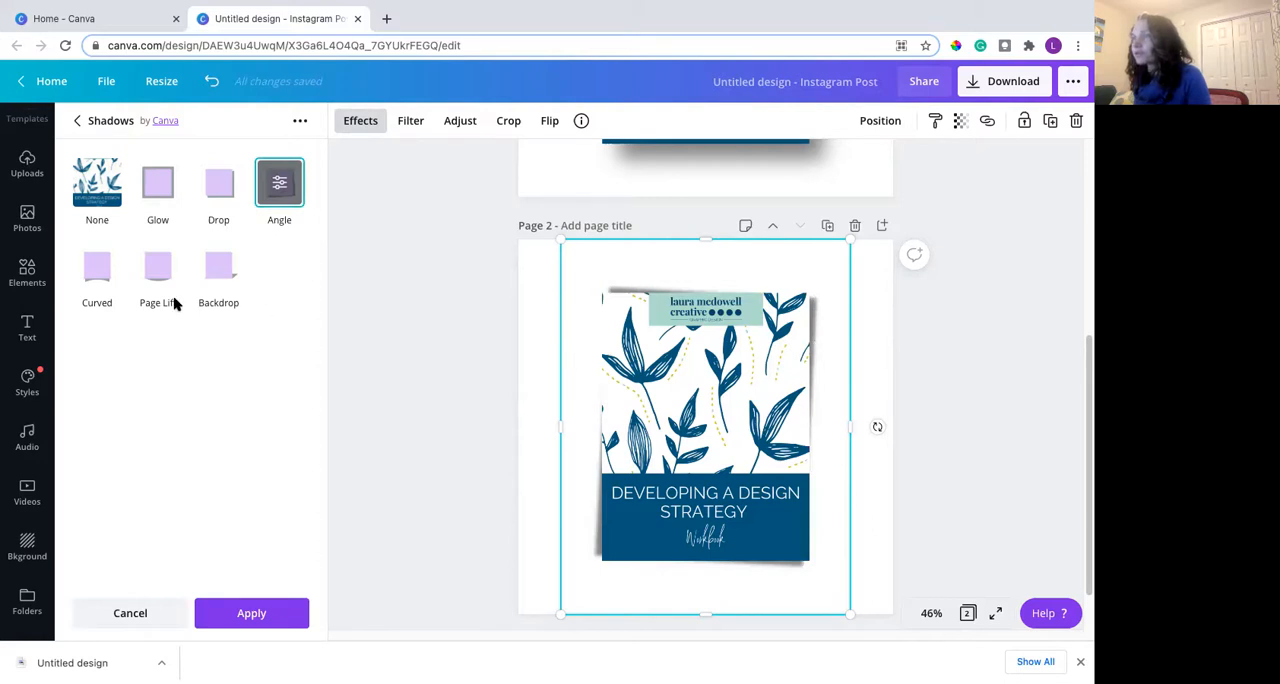
left_click(92, 280)
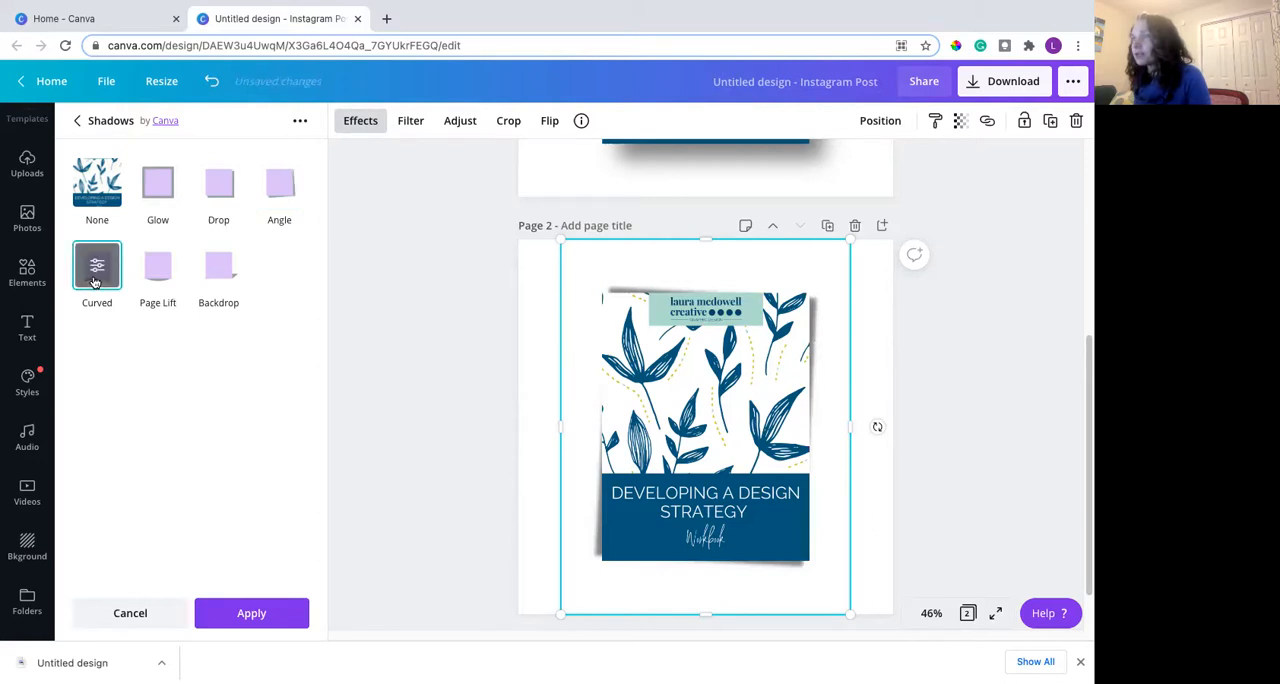
left_click(152, 274)
left_click(224, 270)
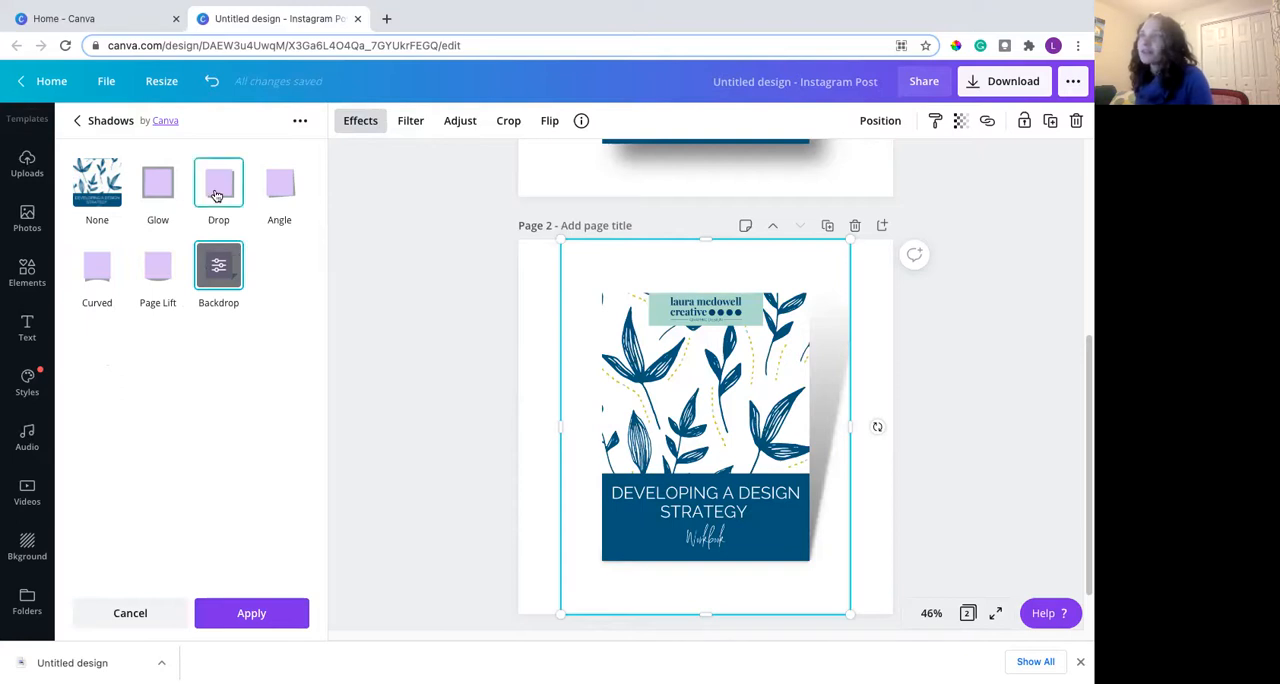
- Compare the Drop and Glow shadows on the cover, choose Drop and open its settings
left_click(216, 196)
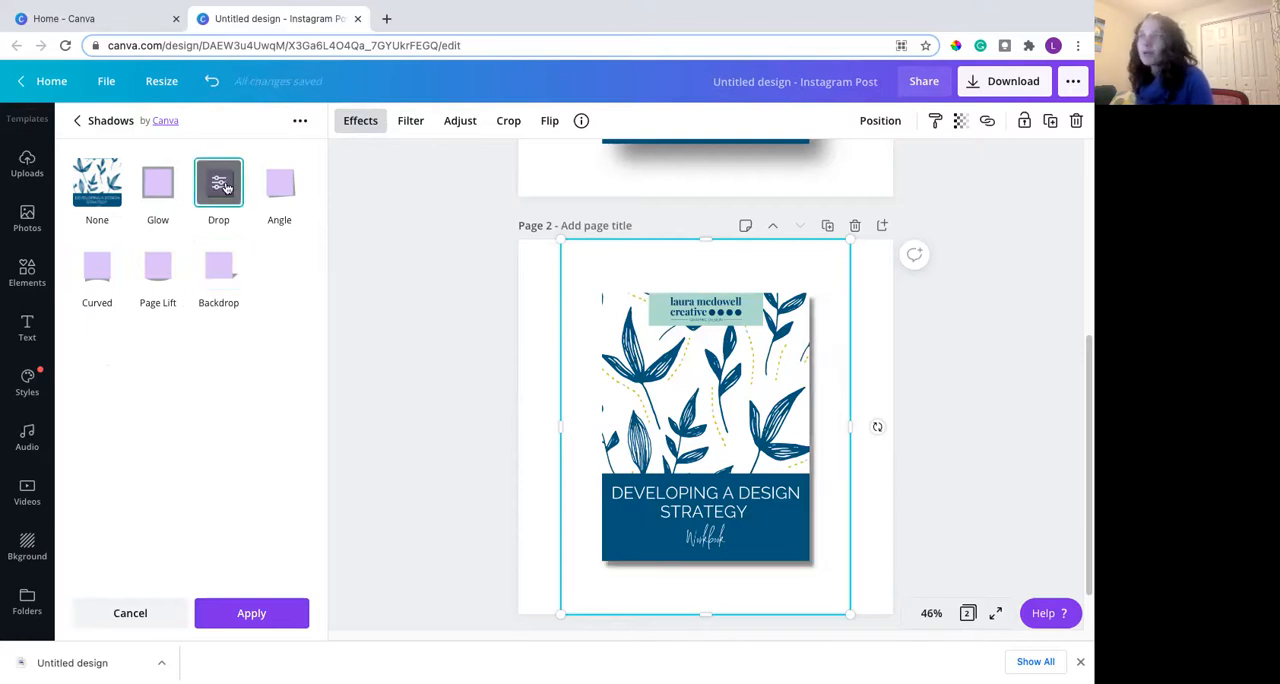
left_click(152, 189)
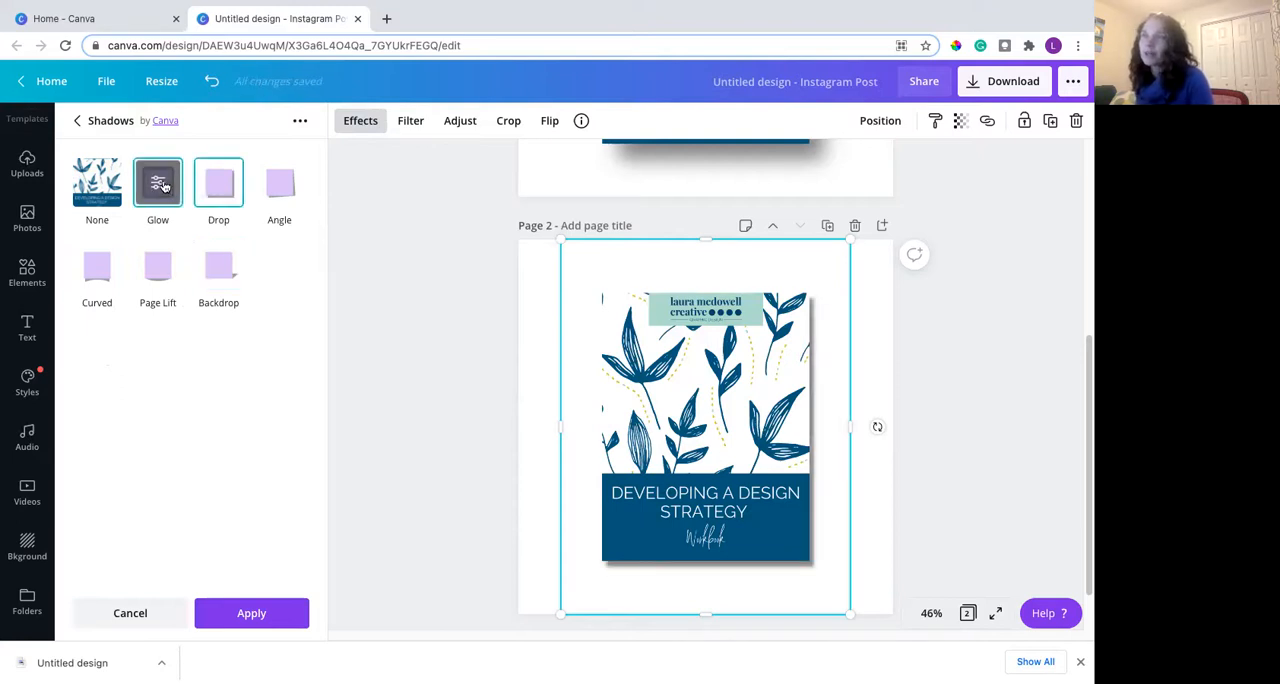
left_click(220, 192)
left_click(220, 191)
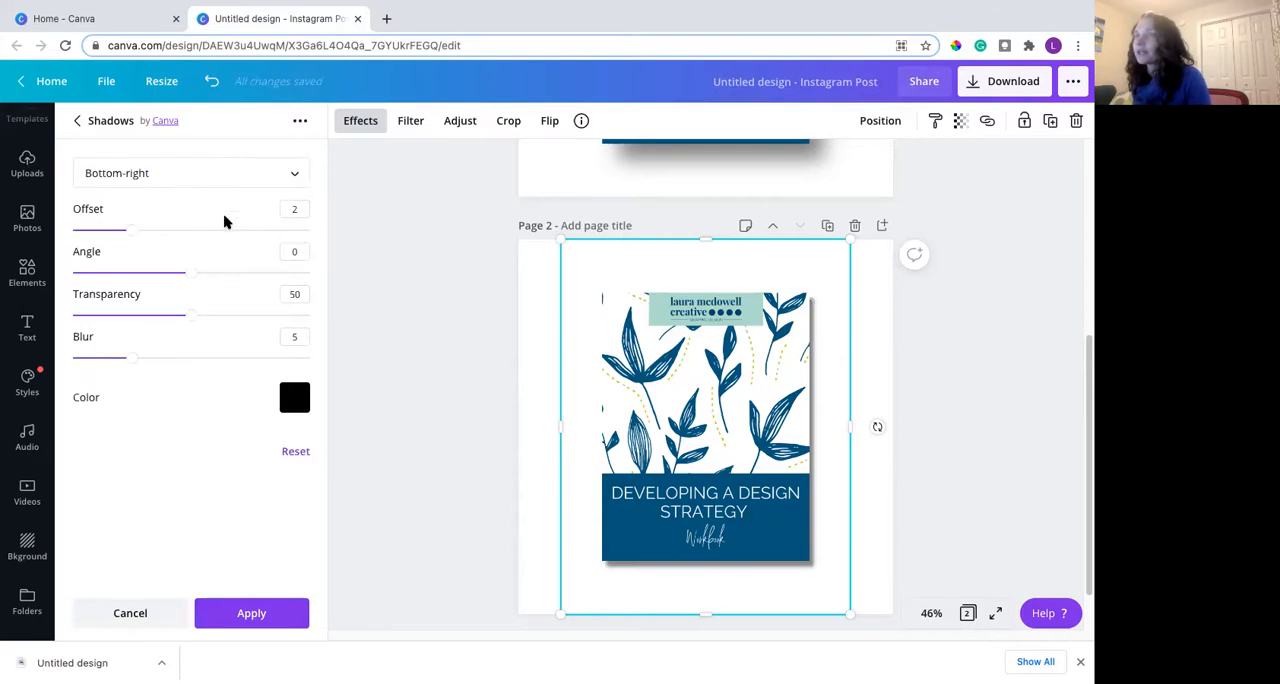
- Try the Top-right, Bottom and Bottom-left directions for the page 2 cover's drop shadow
left_click(258, 172)
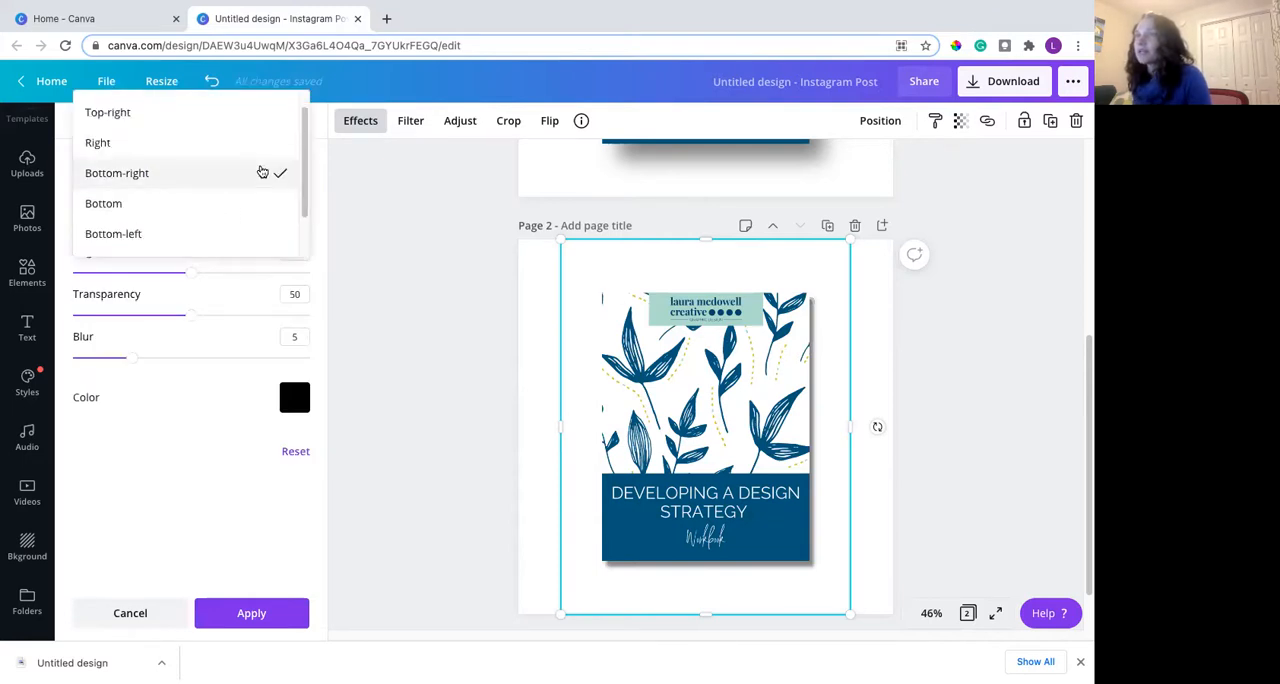
left_click(260, 114)
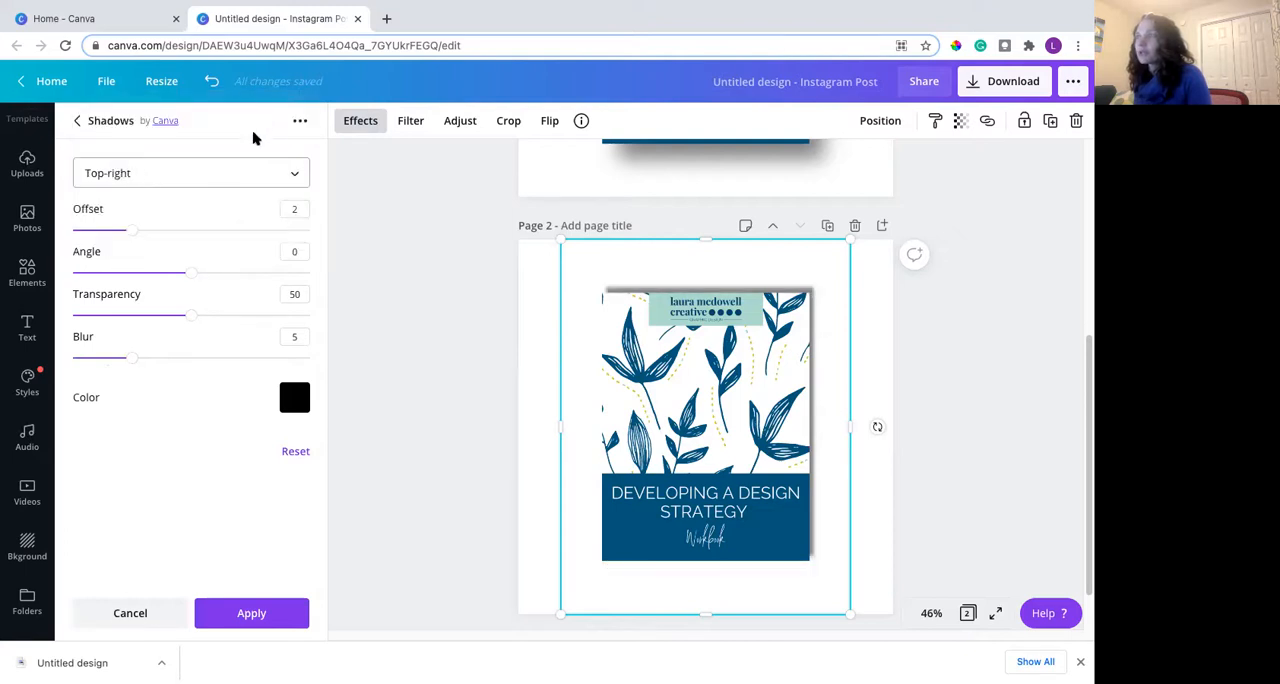
left_click(226, 186)
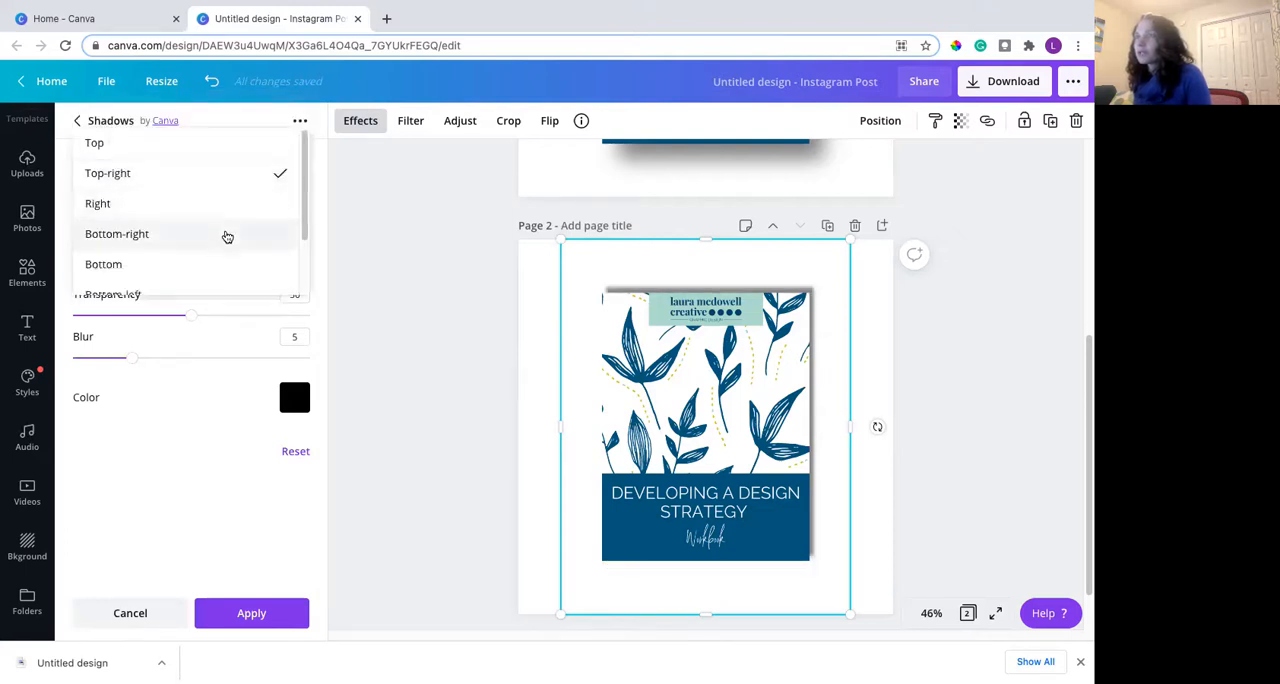
left_click(221, 267)
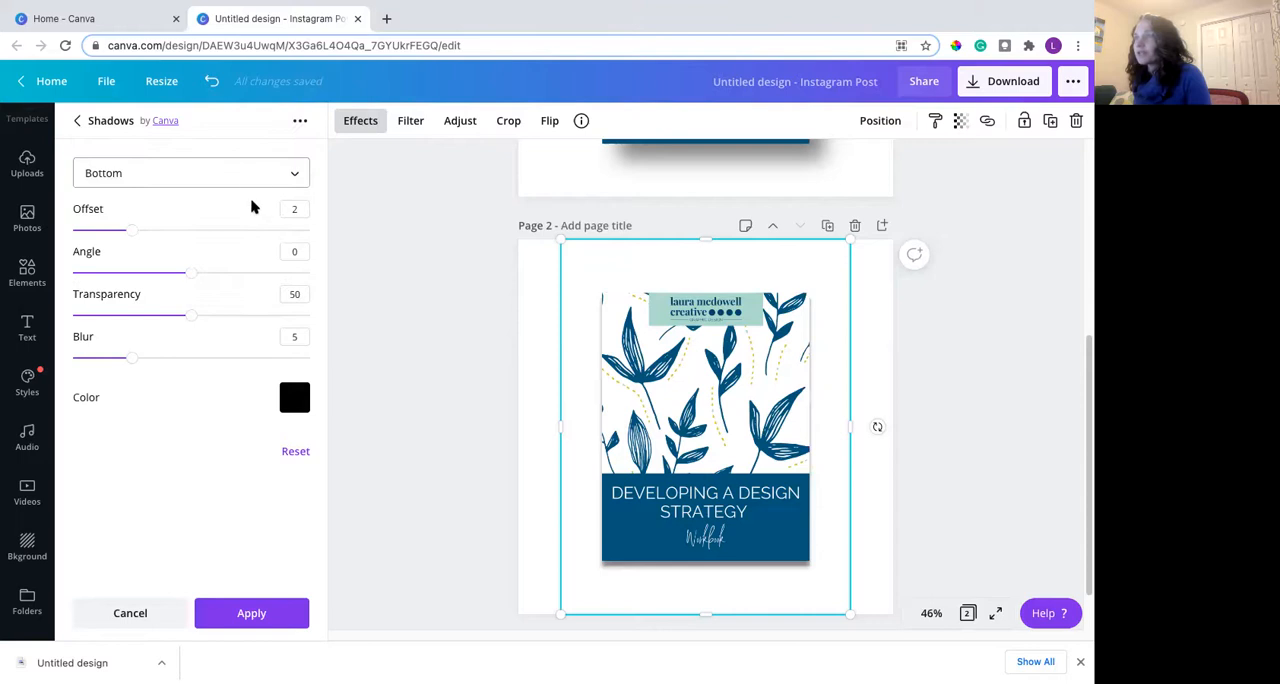
left_click(251, 178)
scroll(248, 240, "down", 1)
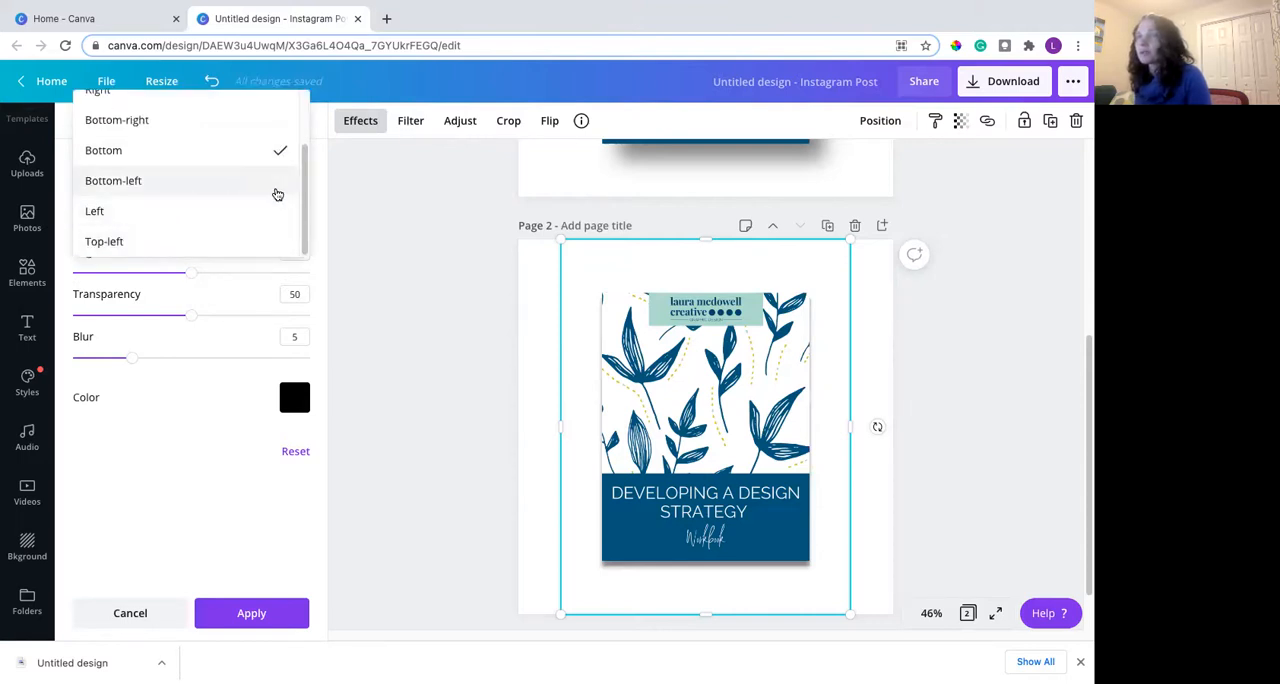
left_click(277, 194)
left_click(231, 172)
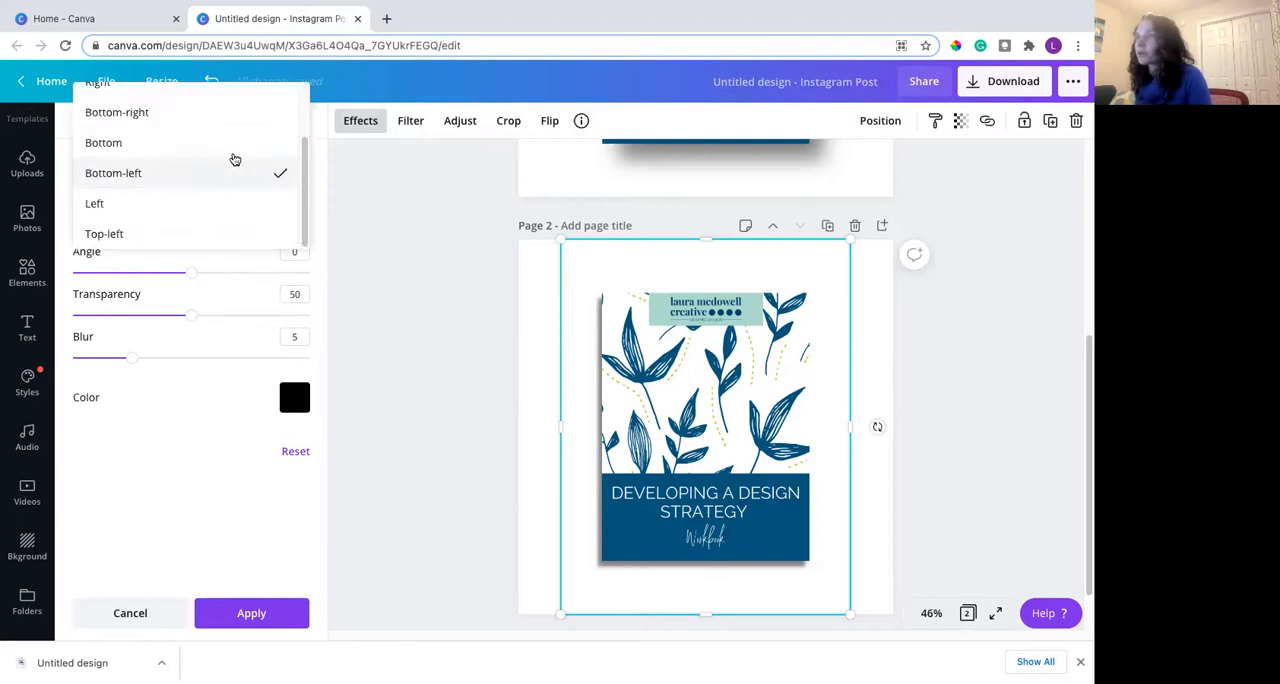
left_click(172, 422)
- Set the drop shadow's offset to 3, its transparency to 70 and its blur to 8, keeping the angle at 0
left_click_drag(131, 230, 84, 236)
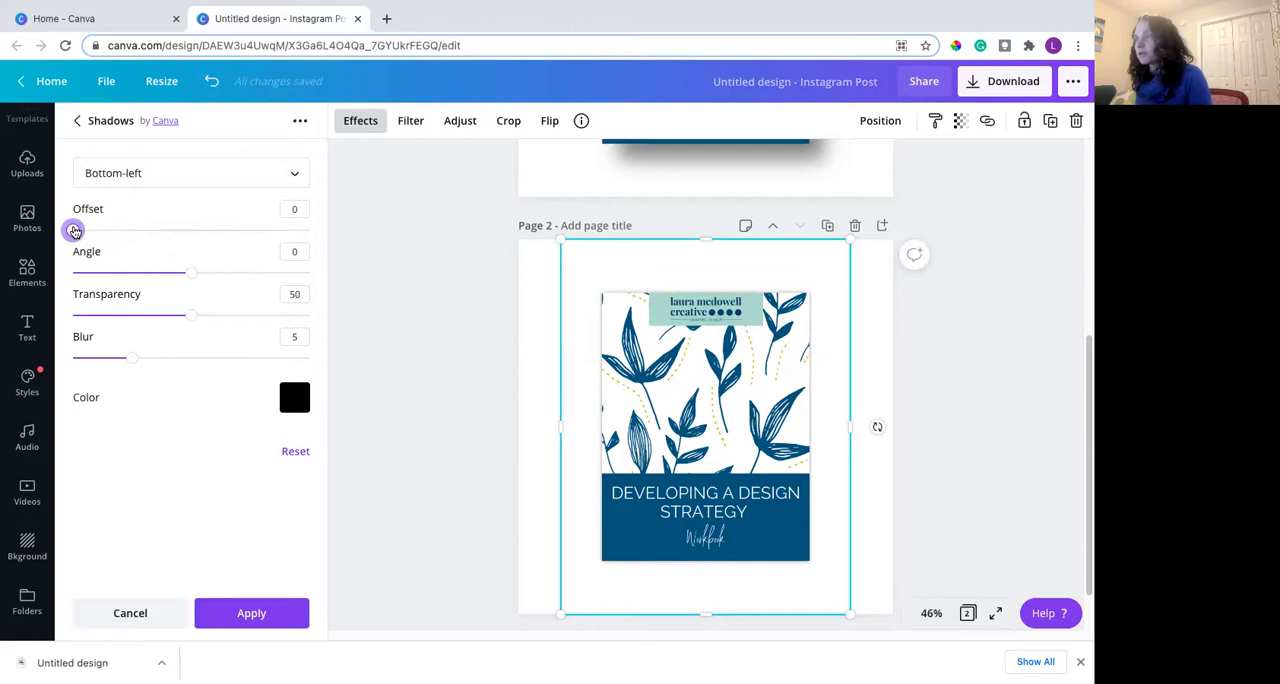
left_click_drag(78, 231, 177, 231)
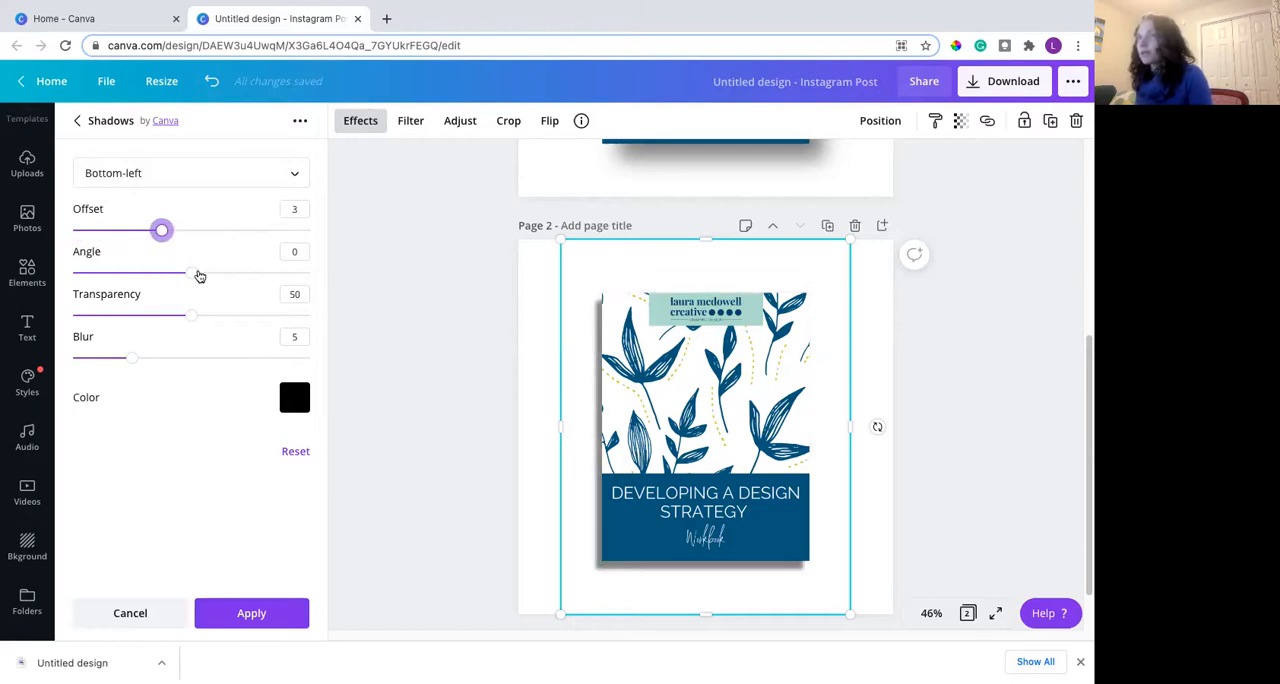
mouse_move(197, 273)
left_mouse_down()
mouse_move(345, 266)
mouse_move(146, 274)
mouse_move(191, 272)
left_mouse_up()
left_click_drag(192, 321, 237, 317)
left_click_drag(130, 359, 167, 358)
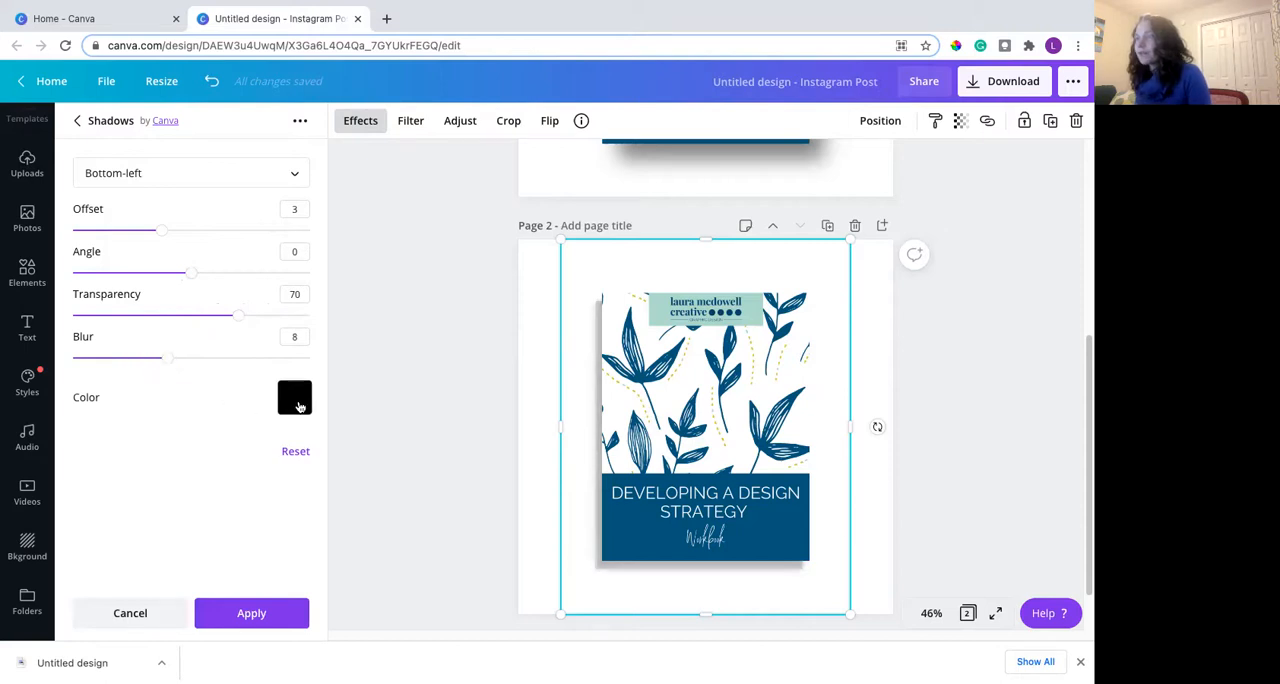
- Try a red color for the drop shadow, and change it to dark gray
left_click(296, 405)
left_click(494, 438)
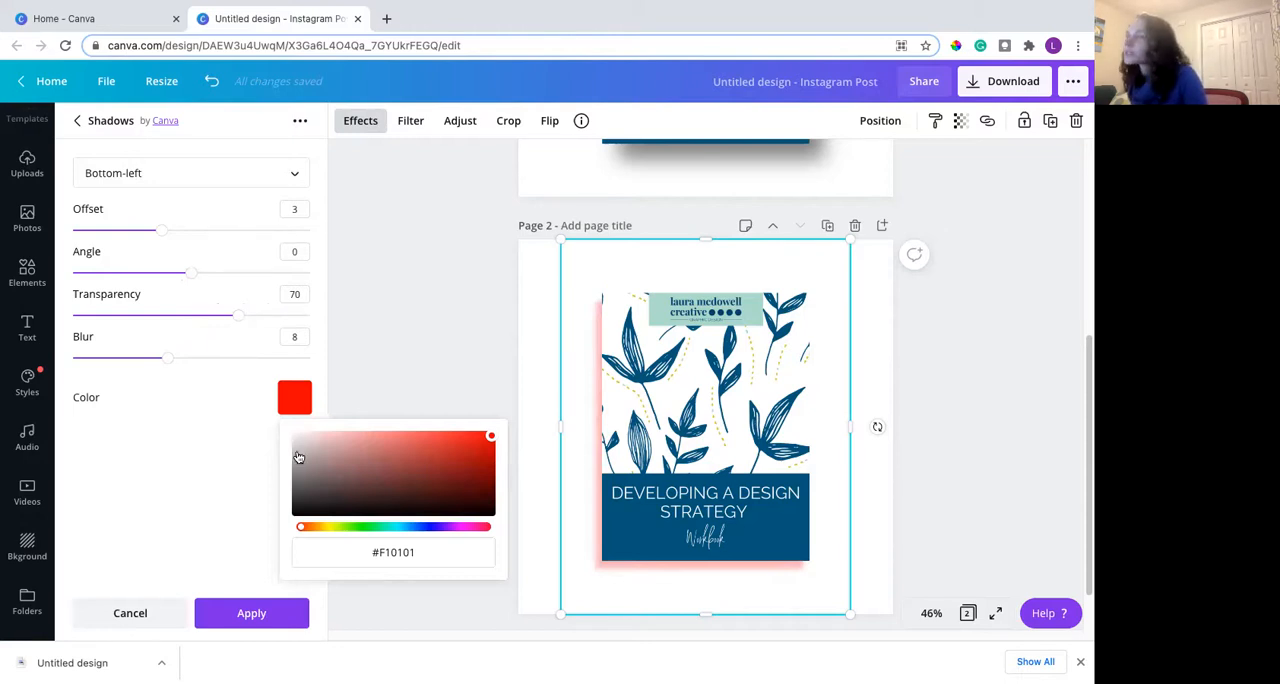
left_click_drag(301, 464, 298, 500)
left_click(199, 492)
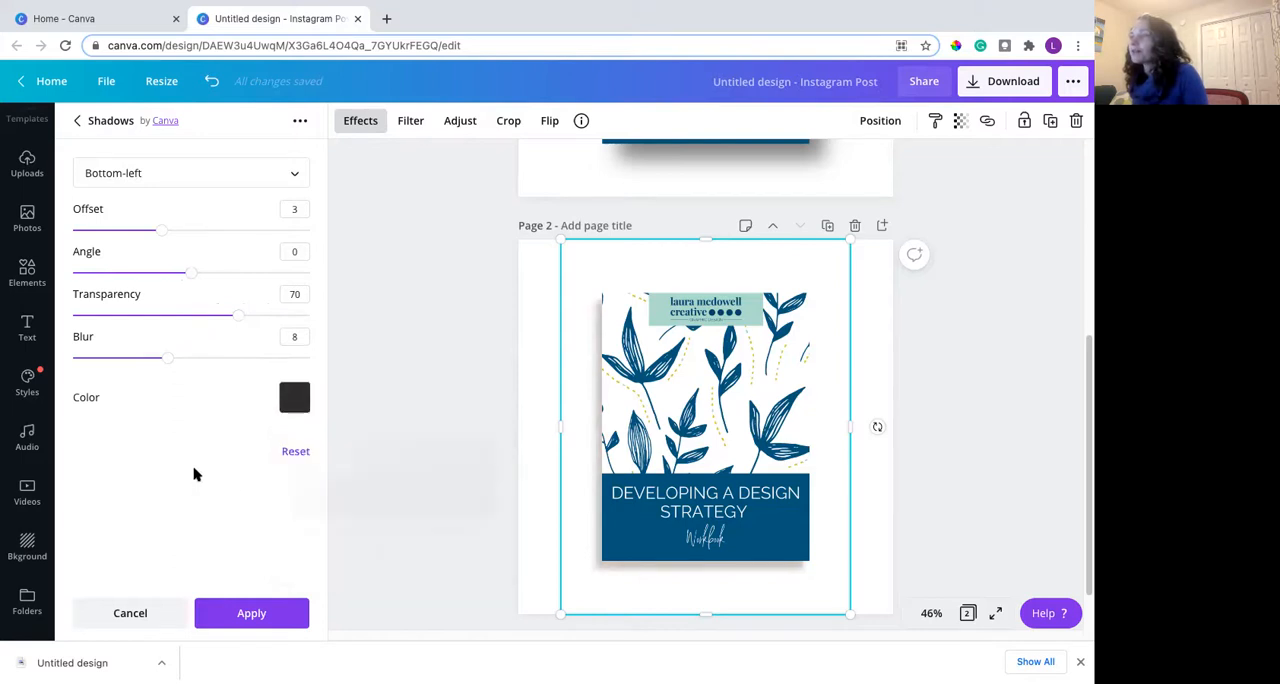
- Reset the drop shadow's settings to their defaults and apply the shadow to the page 2 cover
left_click(295, 451)
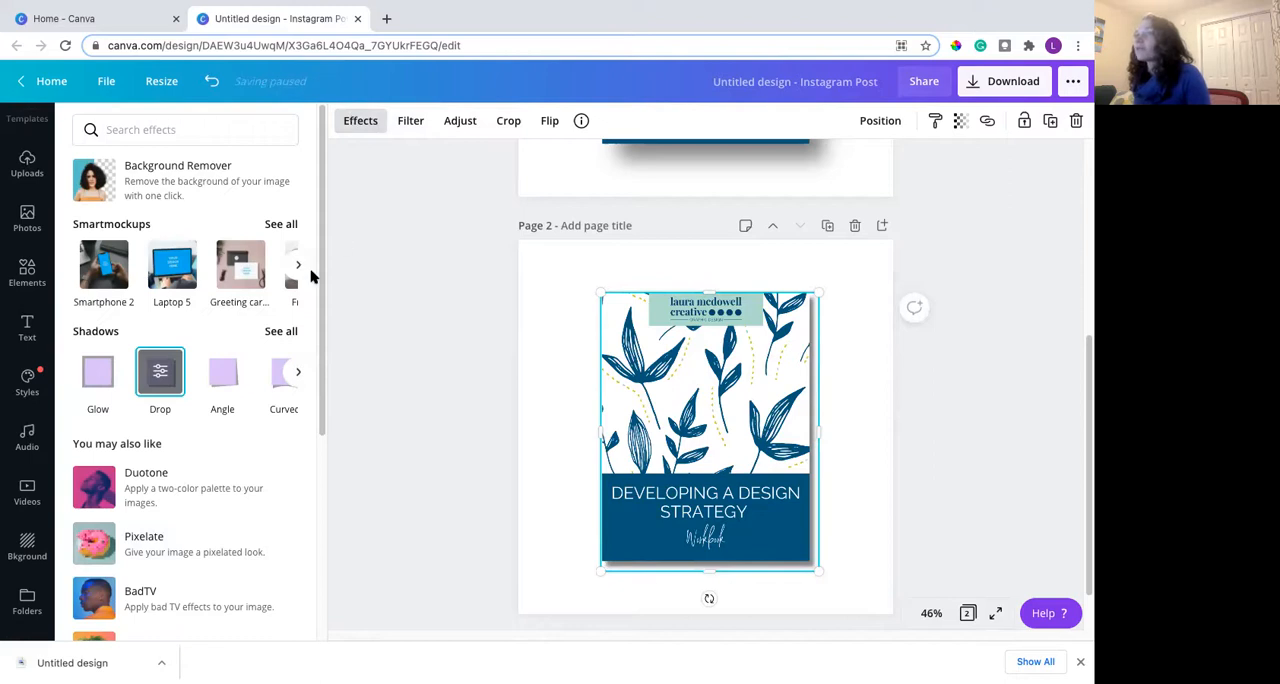
- Reopen the full list of shadow effects, dismiss the error message, and compare the cover shadows on pages 1 and 2
left_click(281, 331)
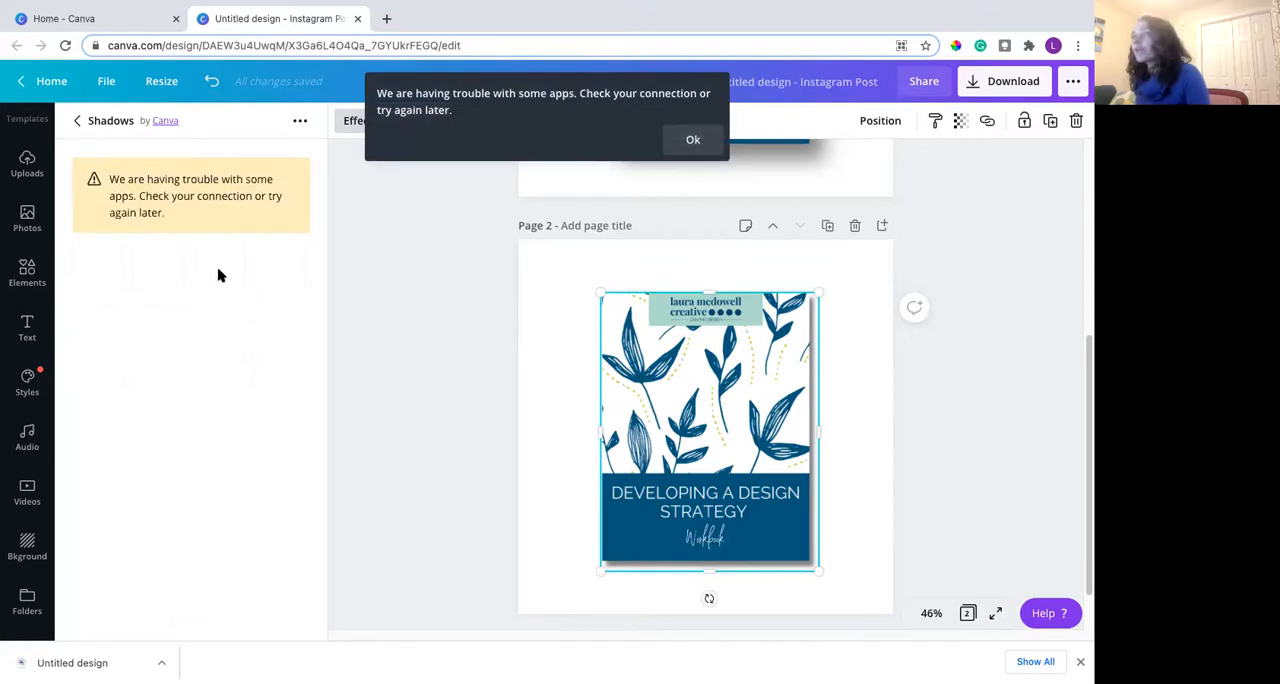
left_click(693, 140)
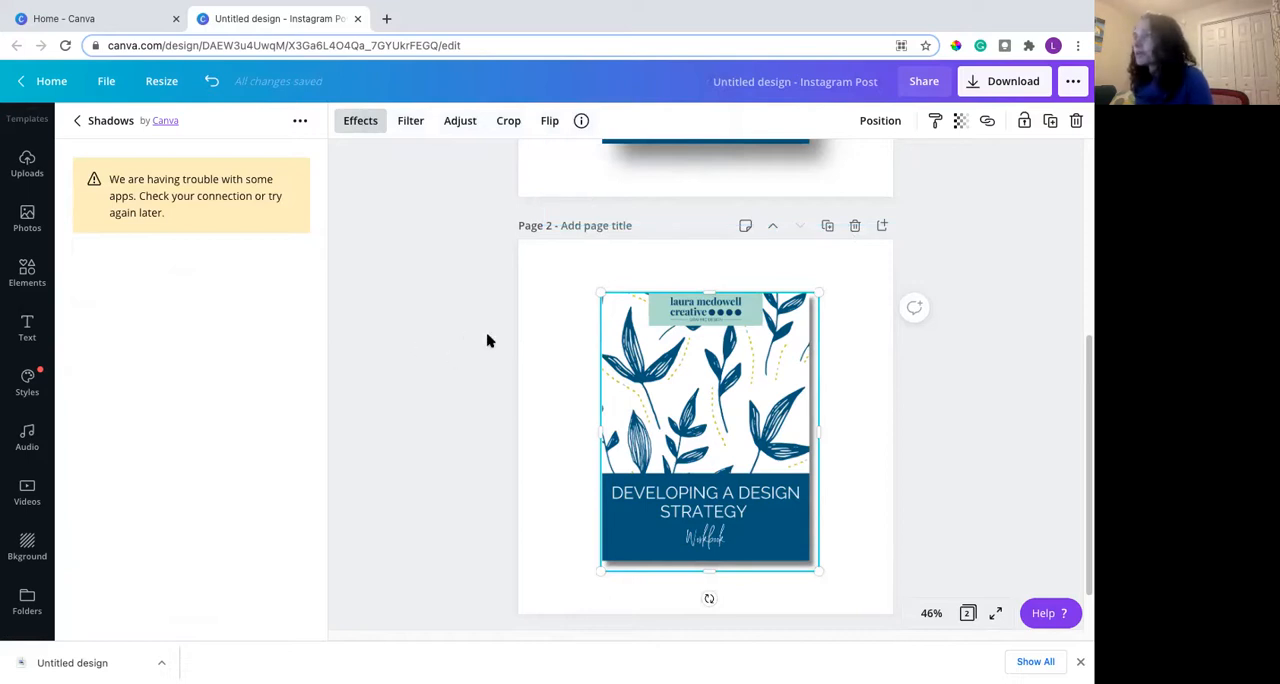
scroll(491, 386, "up", 3)
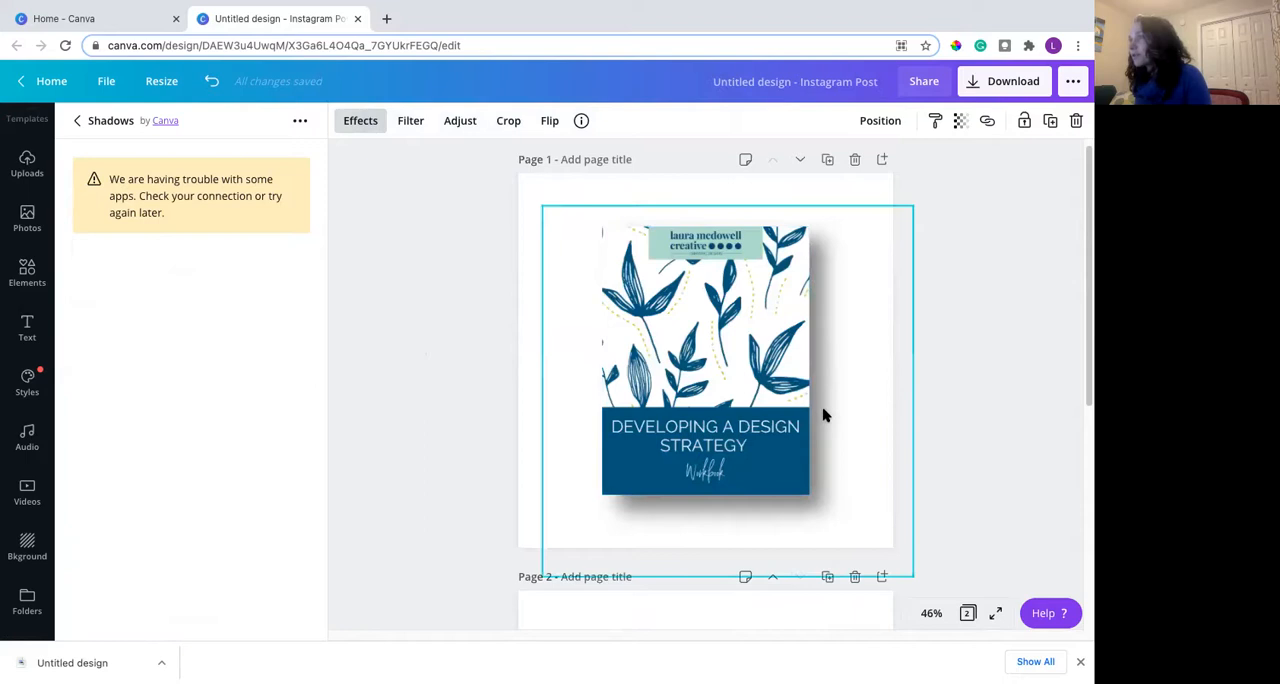
scroll(671, 449, "down", 4)
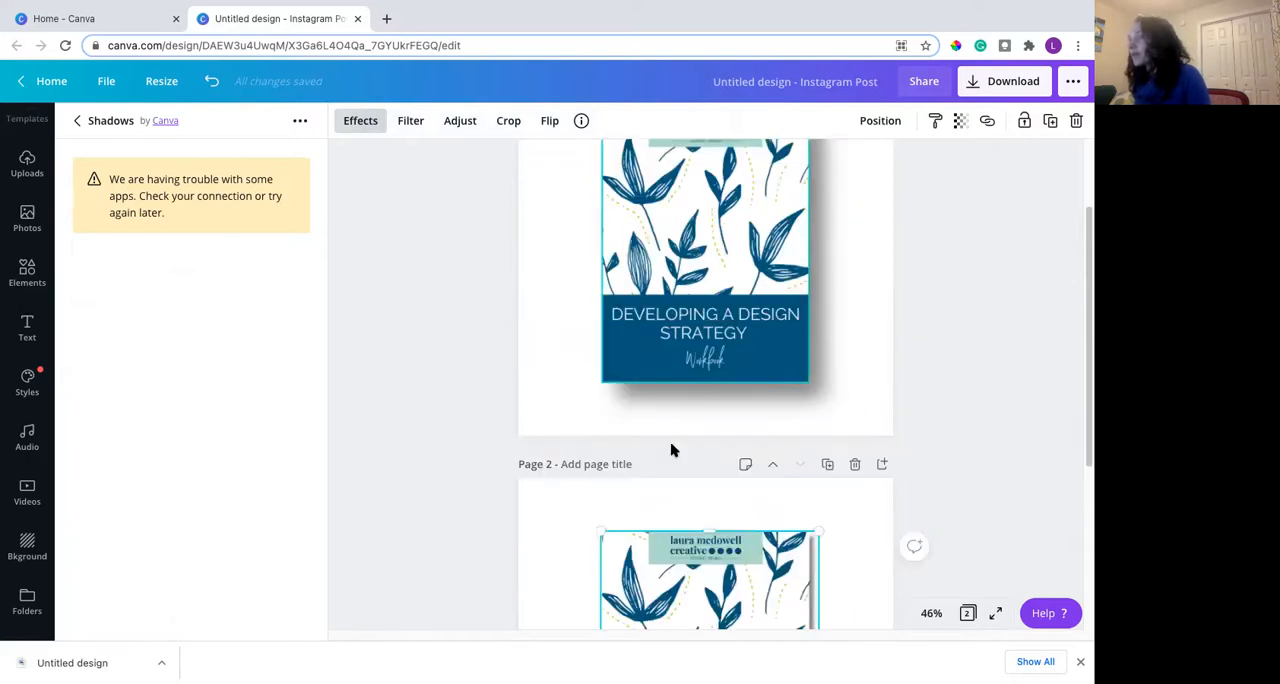